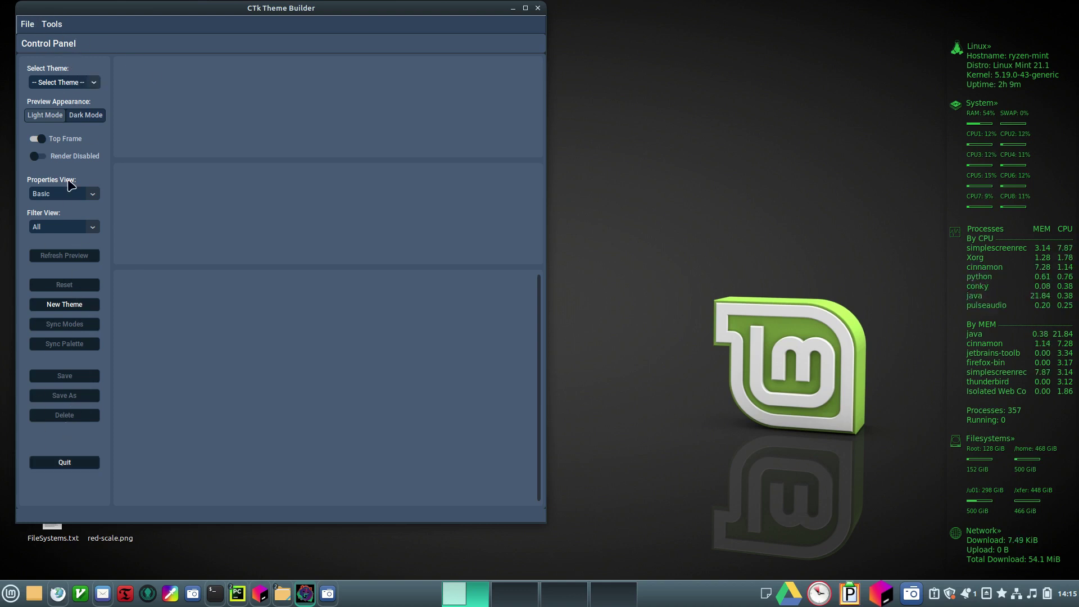
{"action": "left_click", "coordinate": [28, 35]}
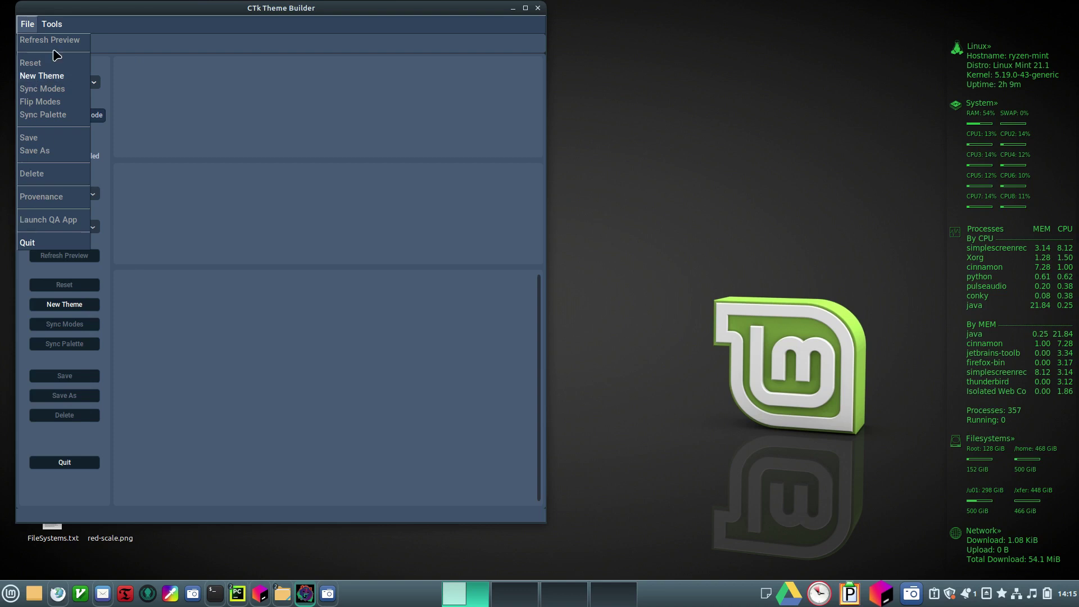
{"action": "left_click", "coordinate": [154, 257]}
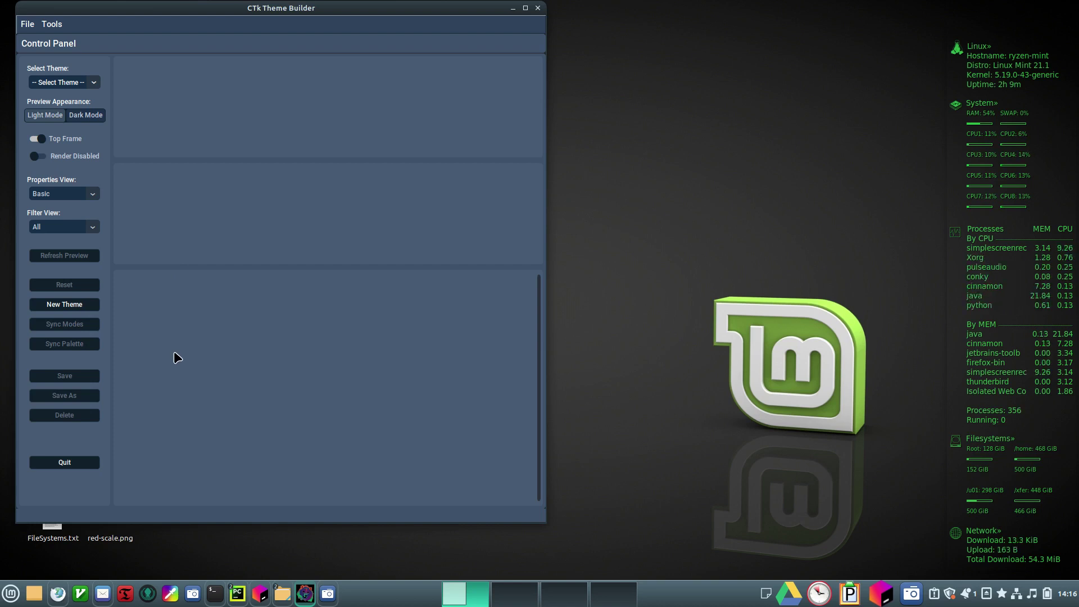
{"action": "left_click", "coordinate": [27, 24]}
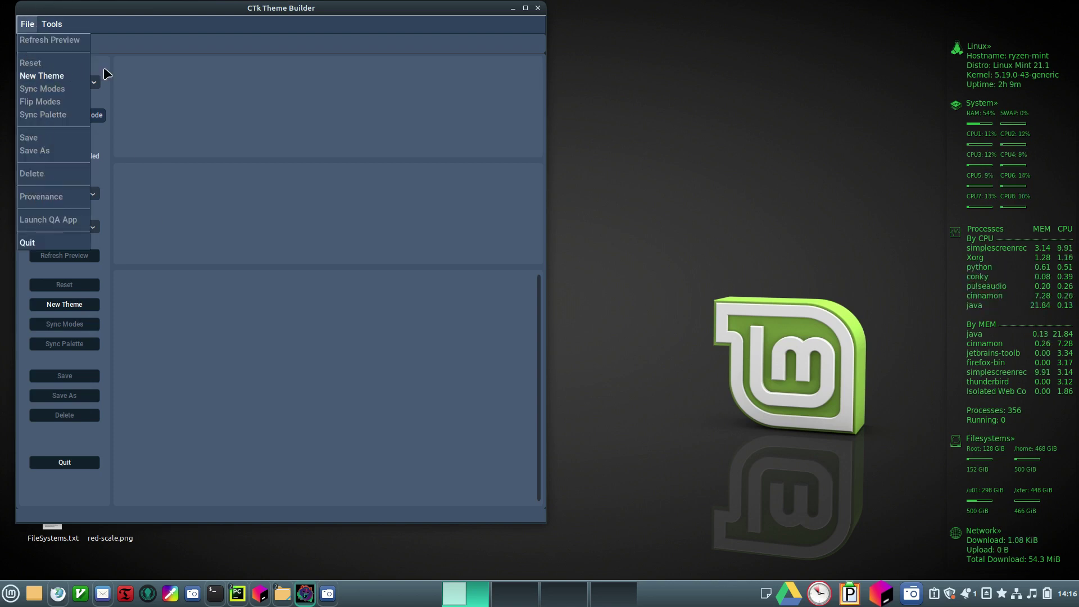
{"action": "left_click", "coordinate": [226, 106]}
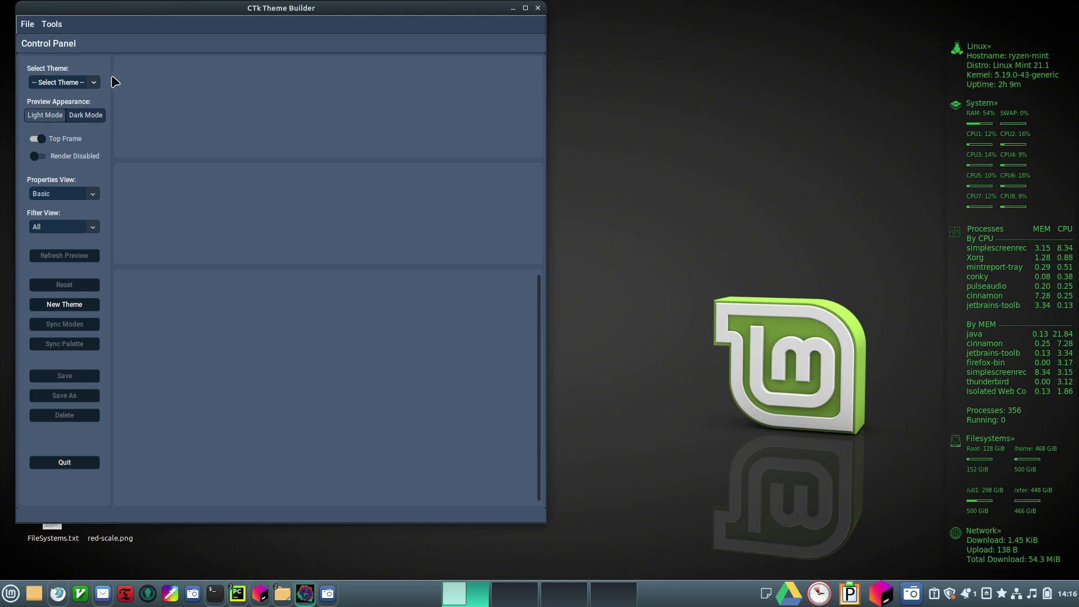
Step: Load the Demo2 theme for editing
{"action": "left_click", "coordinate": [93, 82]}
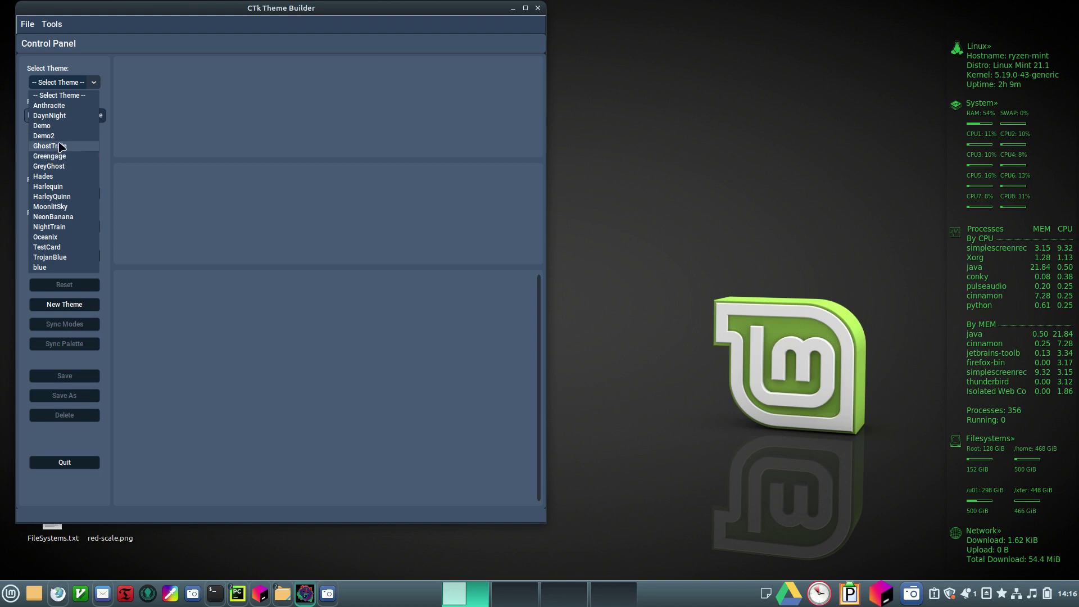
{"action": "key", "text": "Escape"}
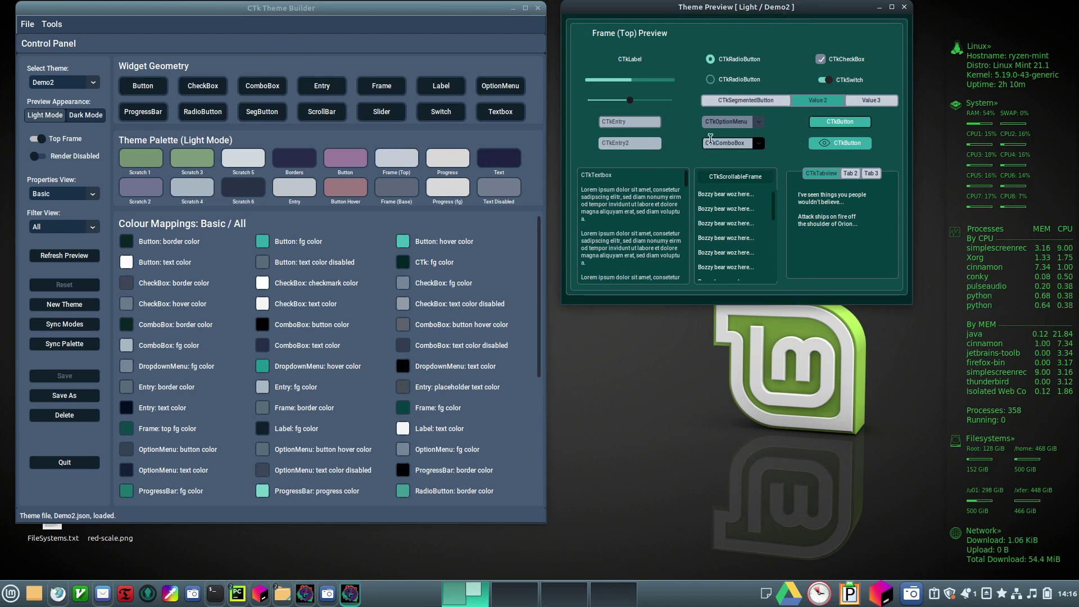
Step: Launch the QA app to examine the Demo2 theme on sample widgets, and close it
{"action": "left_click", "coordinate": [27, 27]}
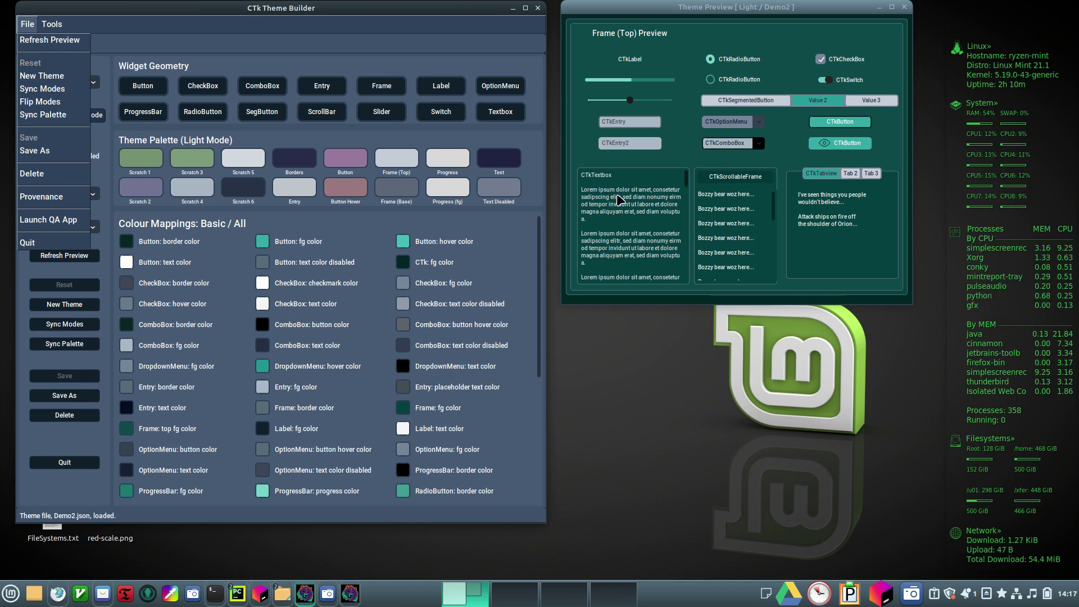
{"action": "left_click", "coordinate": [684, 67]}
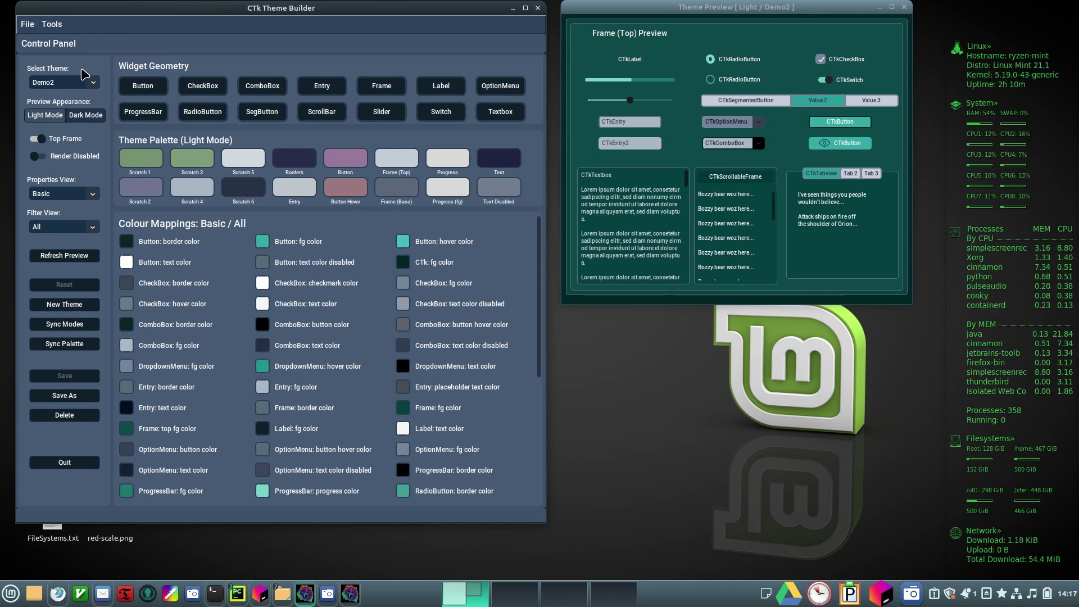
{"action": "left_click", "coordinate": [28, 24]}
{"action": "left_click", "coordinate": [55, 230]}
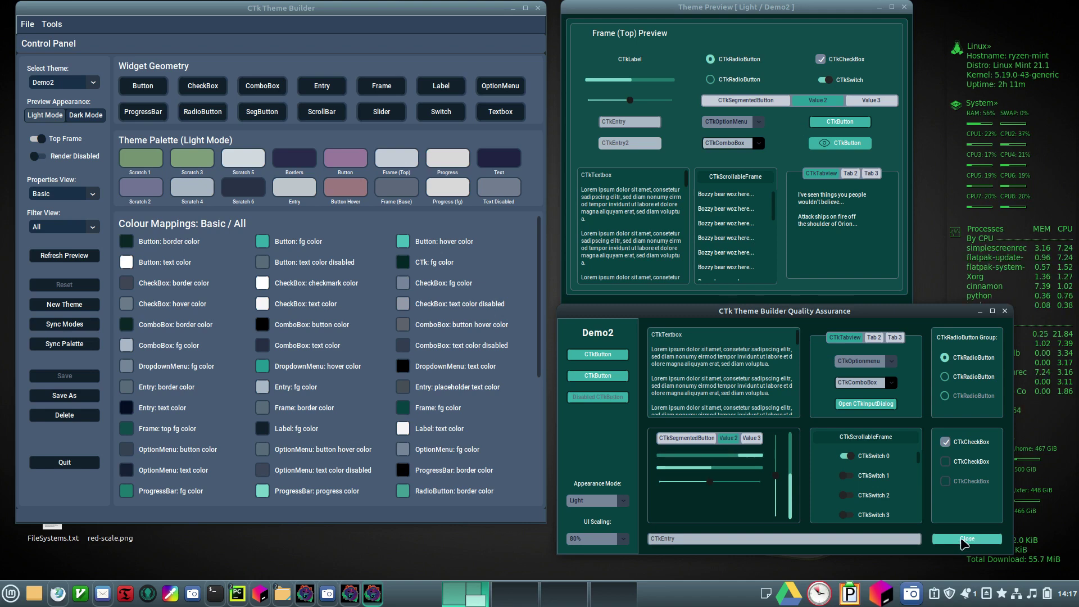
{"action": "left_click", "coordinate": [968, 540]}
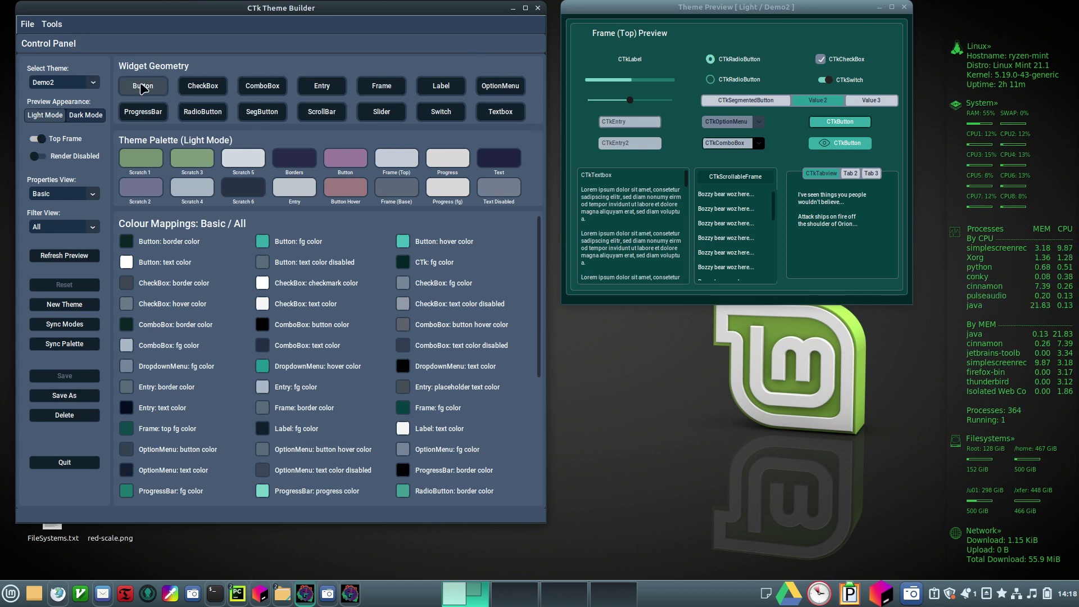
Step: Set the Frame widget's corner radius to 25 in its geometry settings and save the geometry
{"action": "left_click", "coordinate": [380, 87]}
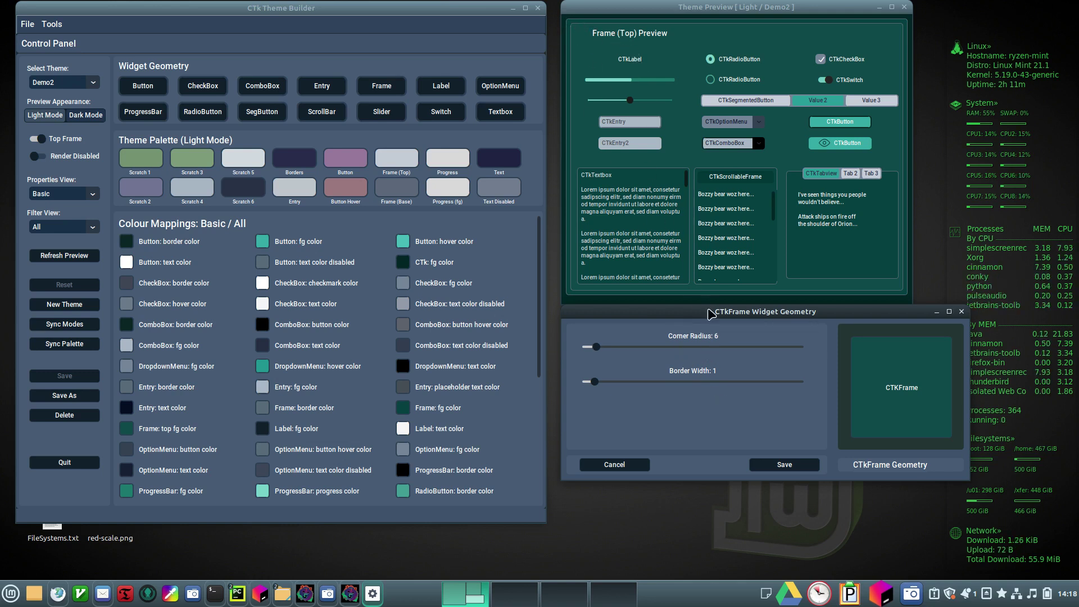
{"action": "left_click", "coordinate": [597, 348]}
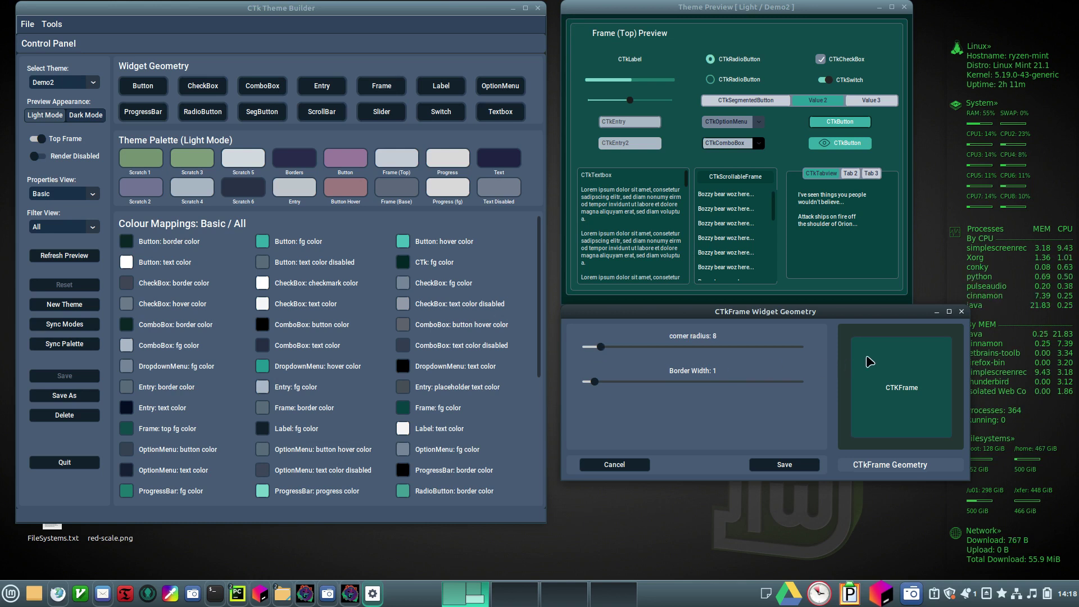
{"action": "left_click_drag", "start_coordinate": [601, 347], "coordinate": [639, 348]}
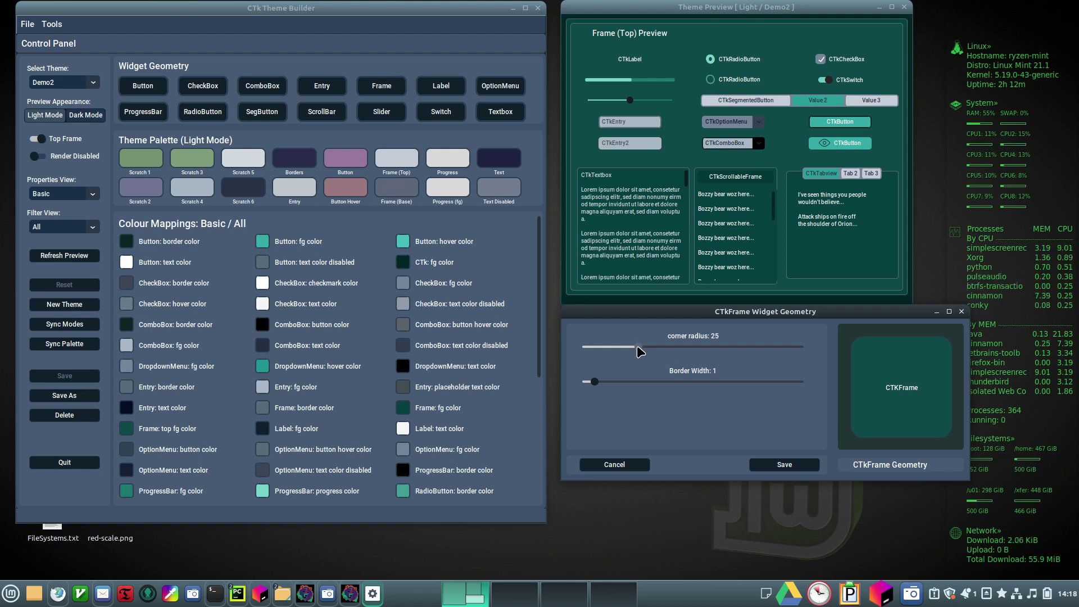
{"action": "left_click", "coordinate": [798, 466]}
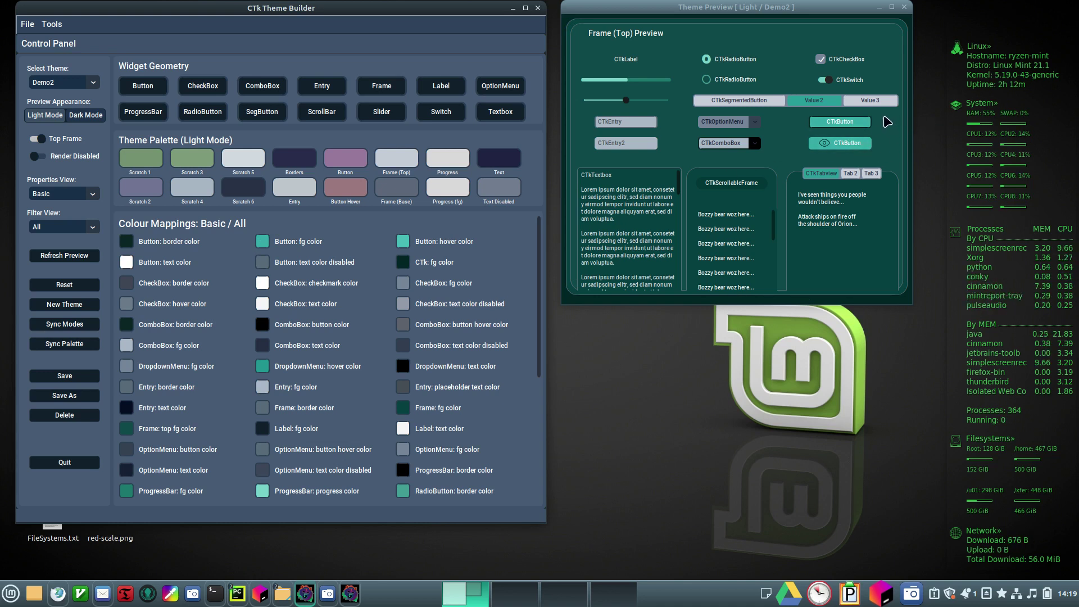
Step: Apply the Darker x 3 shade to the Button fg color mapping twice
{"action": "right_click", "coordinate": [263, 244]}
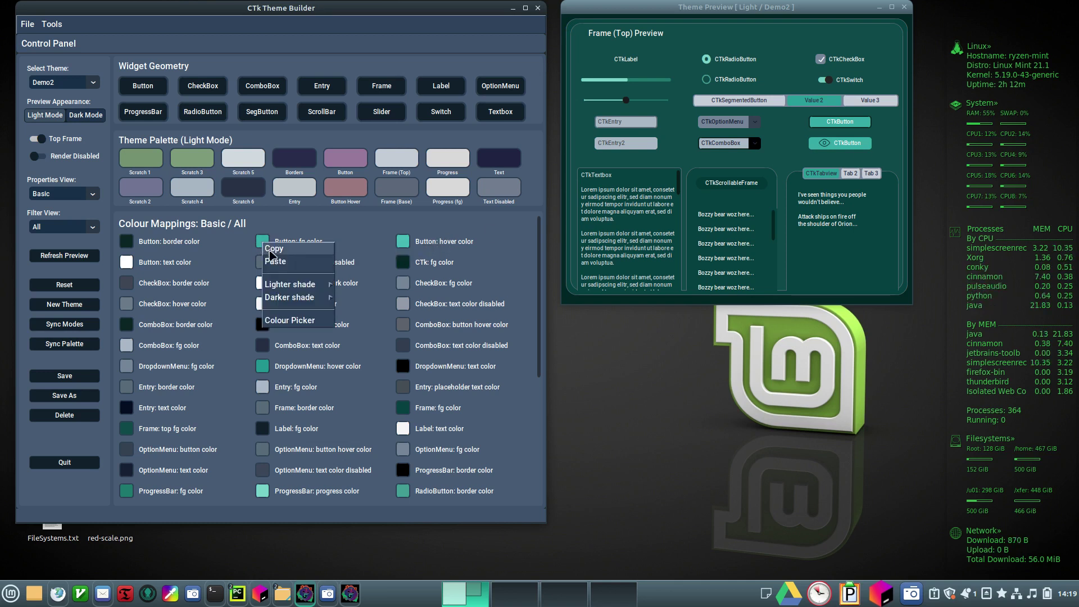
{"action": "mouse_move", "coordinate": [283, 297]}
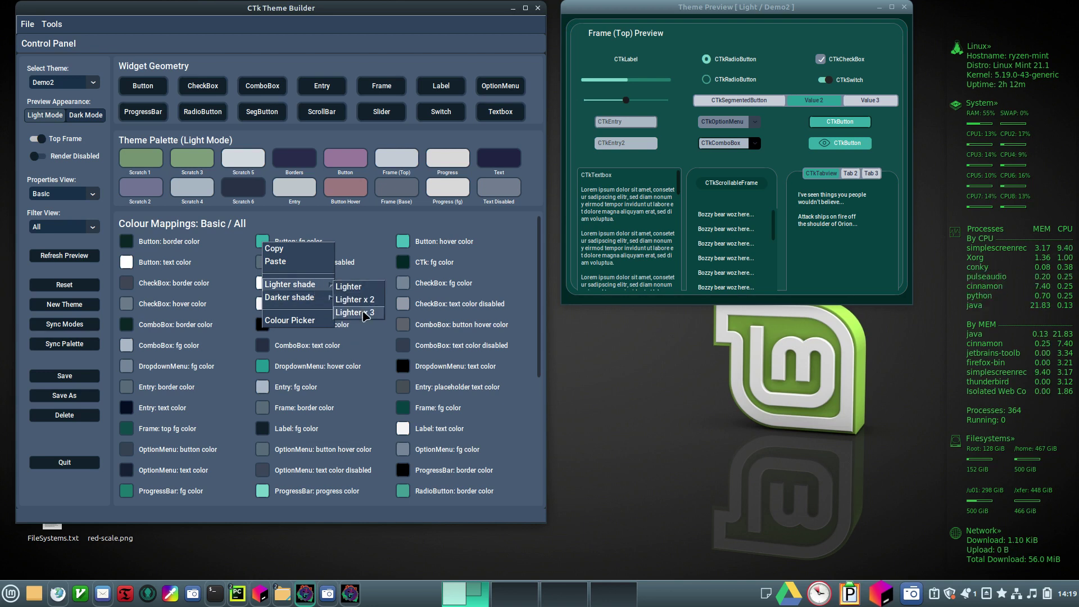
{"action": "mouse_move", "coordinate": [318, 301]}
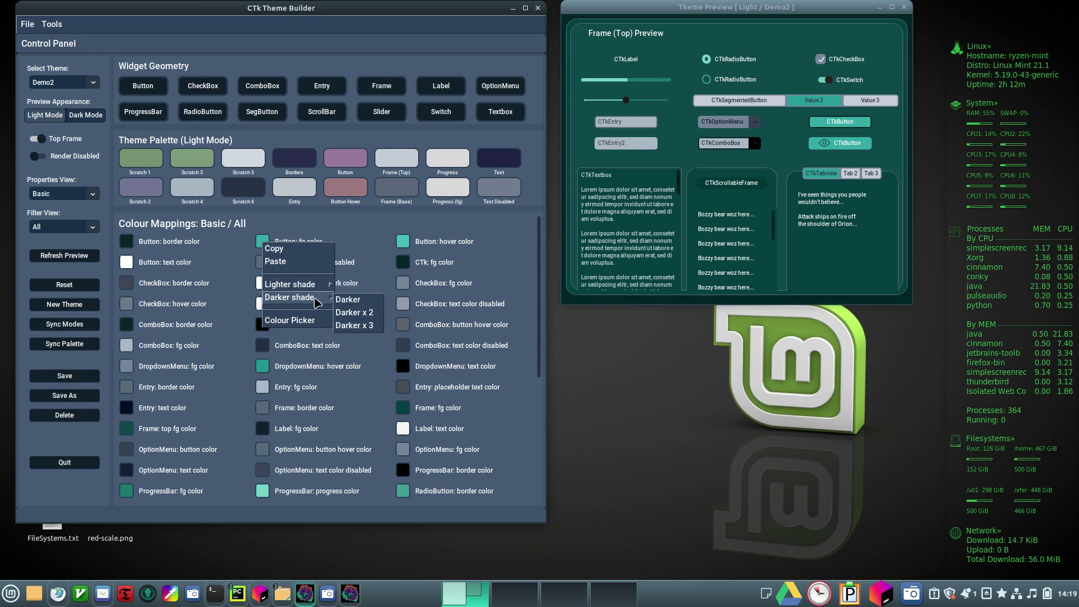
{"action": "left_click", "coordinate": [363, 326]}
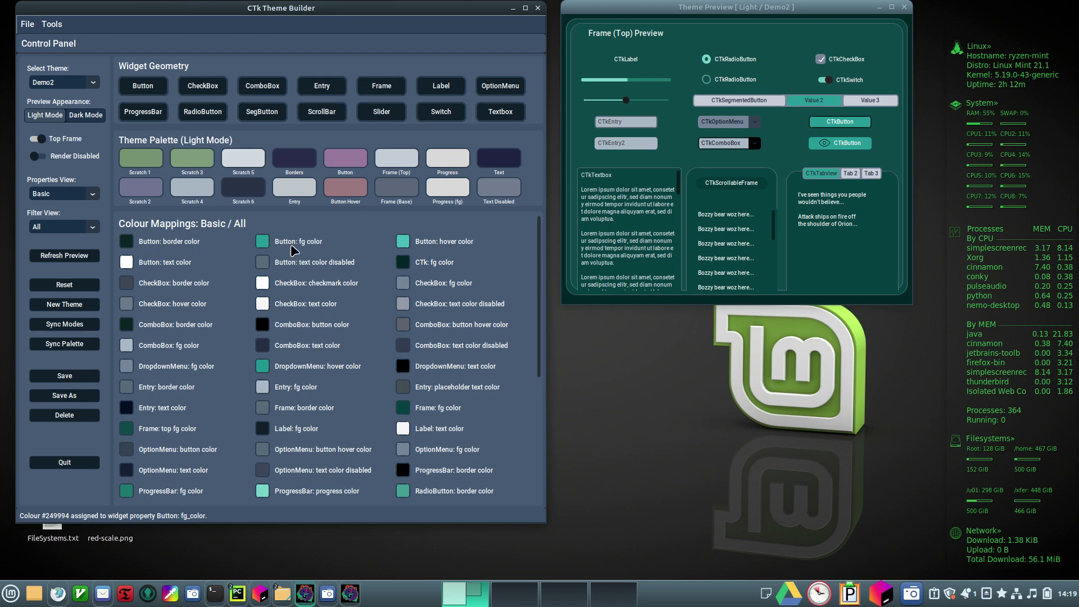
{"action": "right_click", "coordinate": [263, 240]}
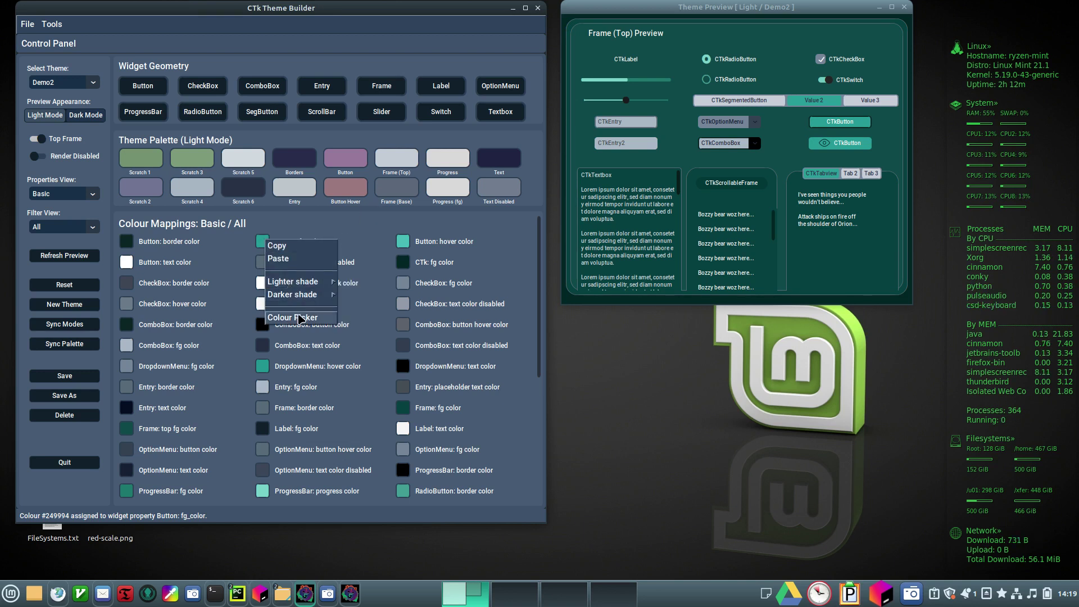
{"action": "mouse_move", "coordinate": [304, 295]}
{"action": "left_click", "coordinate": [372, 329]}
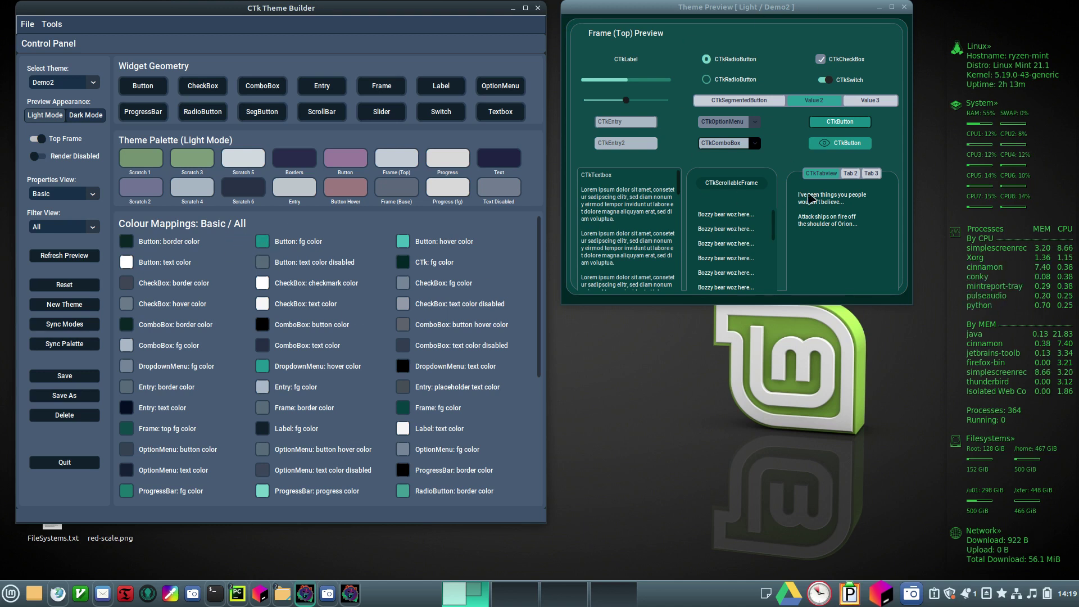
Step: Reset the theme, discarding the unsaved frame geometry and button shade changes
{"action": "left_click", "coordinate": [64, 286]}
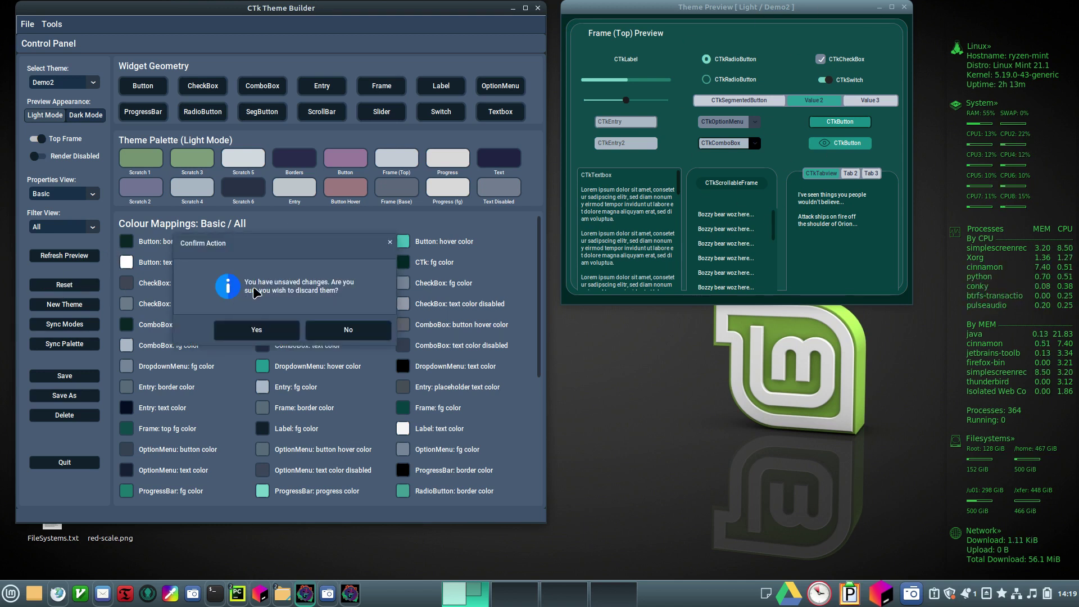
{"action": "left_click", "coordinate": [264, 330]}
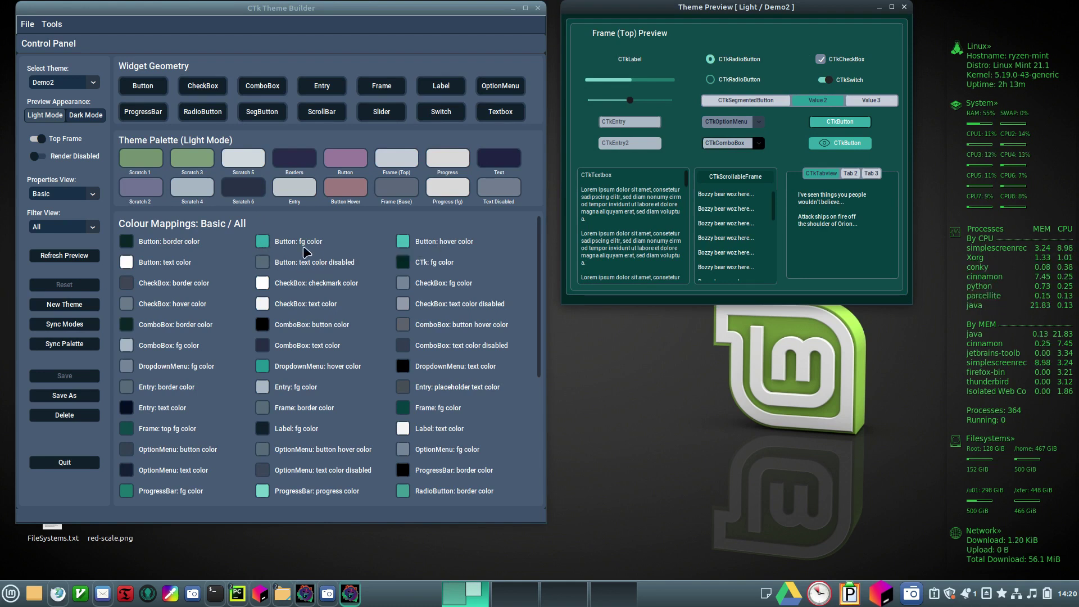
Step: Set the Button fg color to #335ca3 with the colour picker, and reset the theme to discard that change
{"action": "right_click", "coordinate": [264, 239]}
{"action": "mouse_move", "coordinate": [304, 281]}
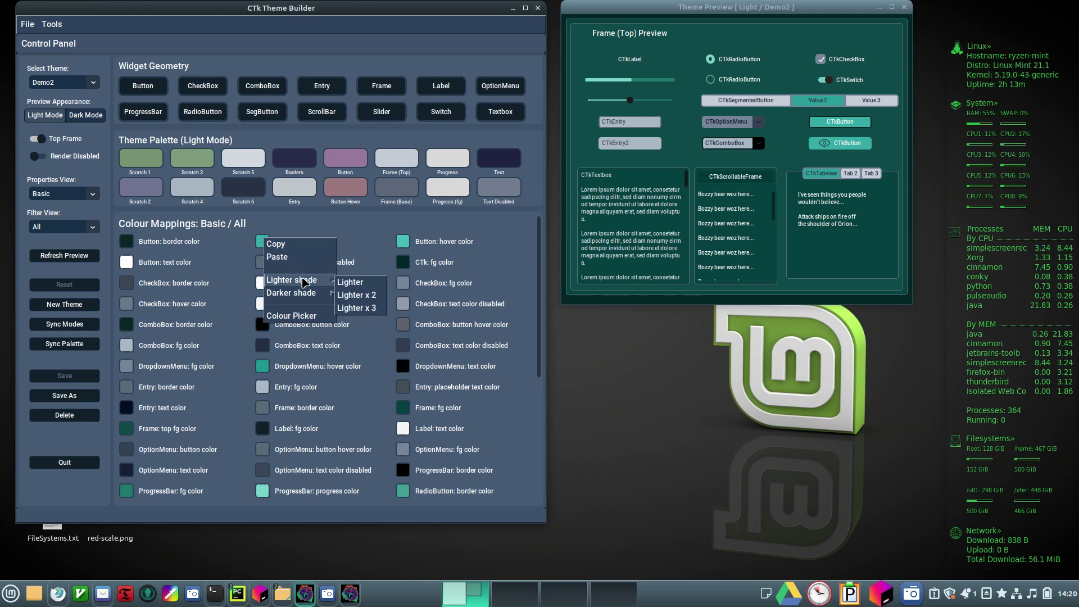
{"action": "left_click", "coordinate": [278, 318]}
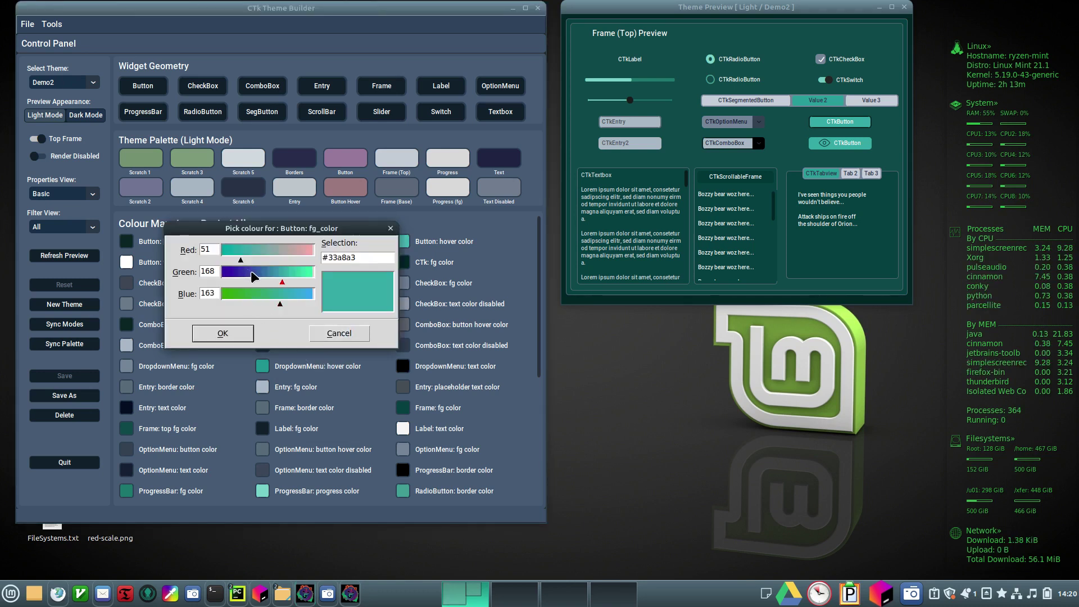
{"action": "left_click", "coordinate": [253, 272]}
{"action": "left_click", "coordinate": [265, 273]}
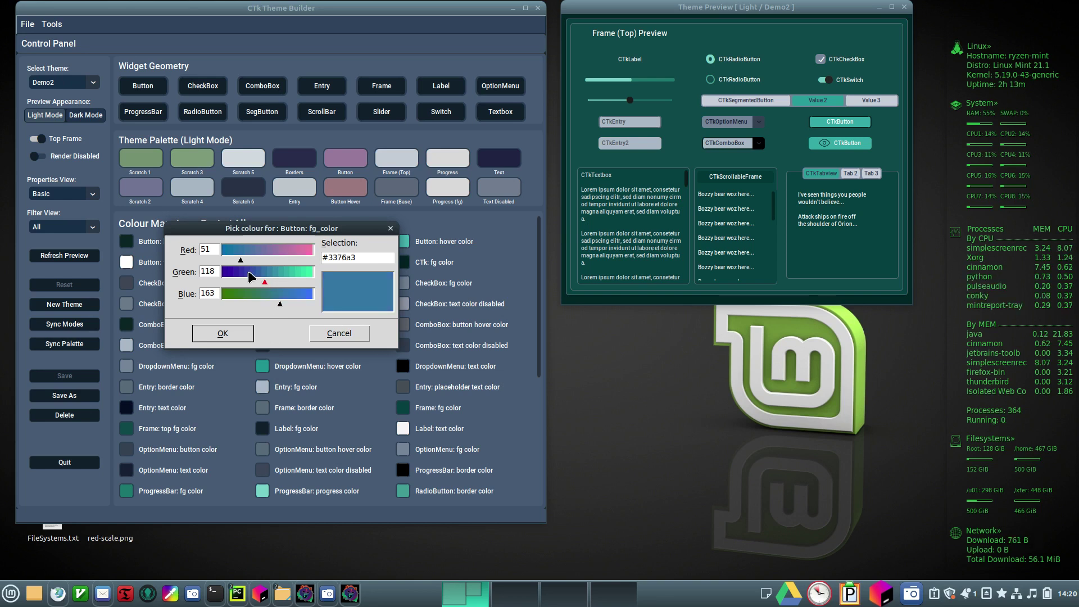
{"action": "left_click_drag", "start_coordinate": [249, 277], "coordinate": [261, 277]}
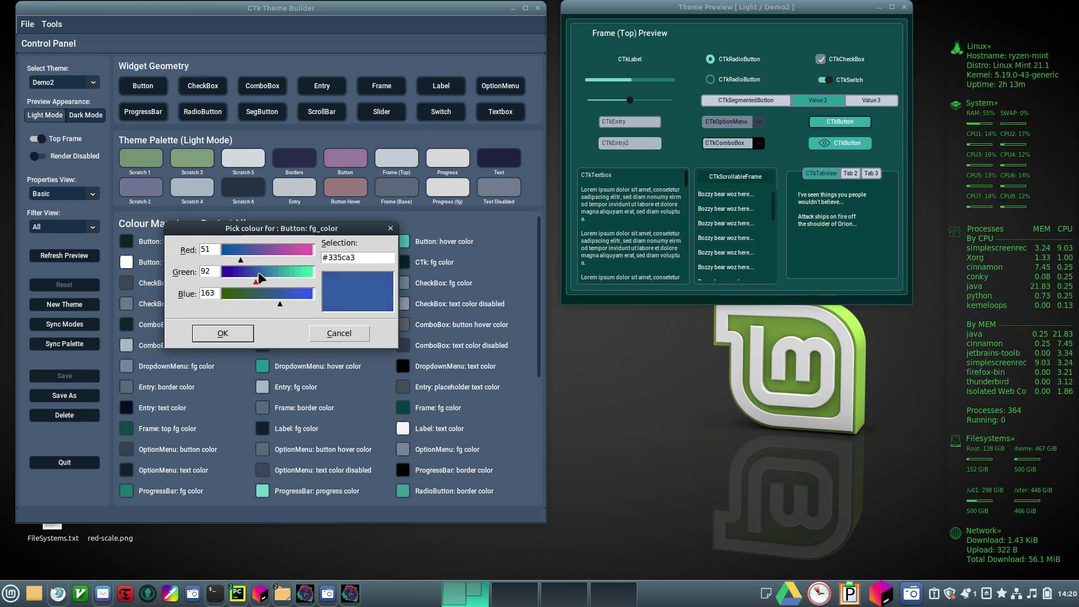
{"action": "left_click", "coordinate": [237, 334]}
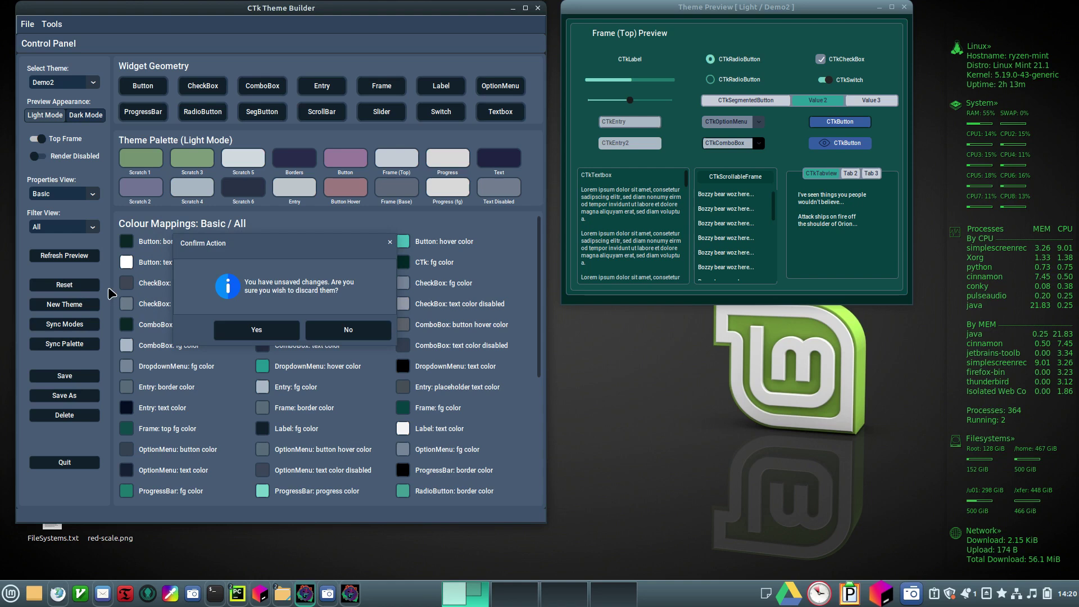
{"action": "left_click", "coordinate": [256, 330]}
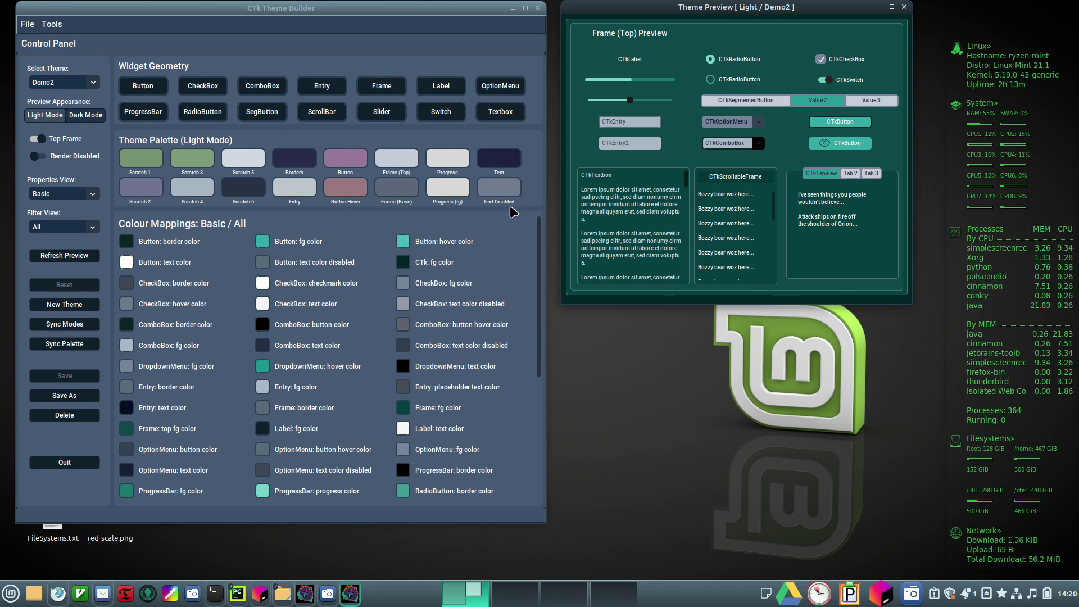
Step: Open the Colour Harmonics tool and set its keystone colour to #7492e8 with the colour picker
{"action": "left_click", "coordinate": [51, 25]}
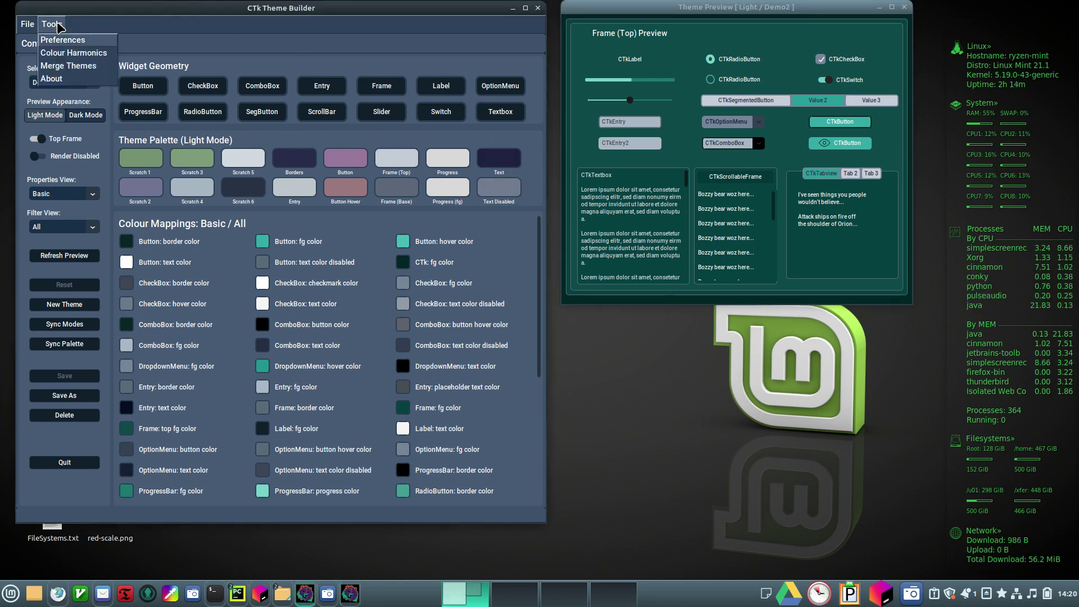
{"action": "left_click", "coordinate": [74, 53]}
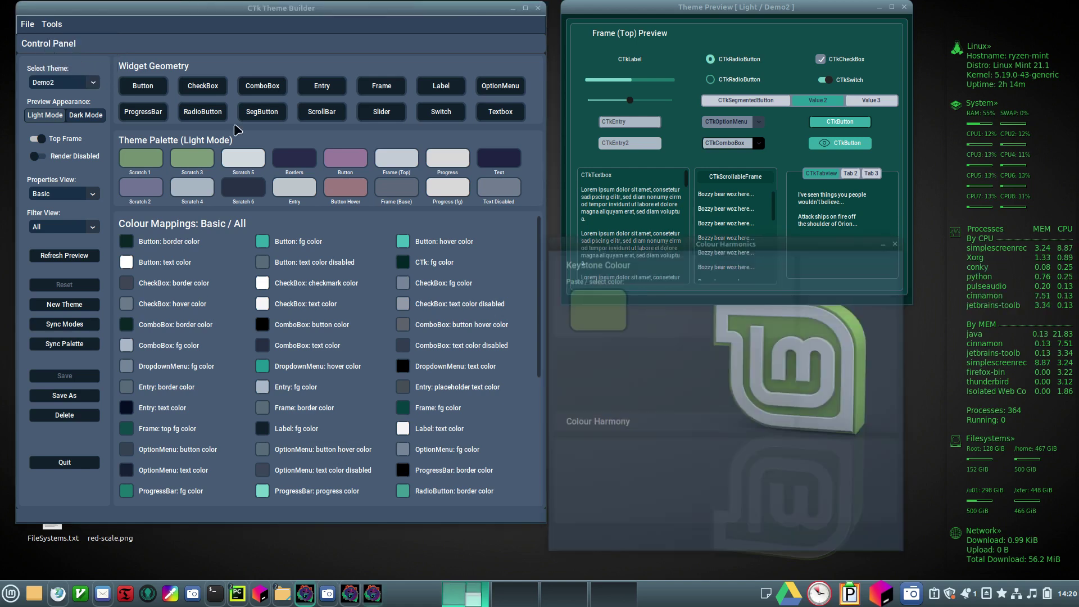
{"action": "left_click_drag", "start_coordinate": [643, 243], "coordinate": [673, 259]}
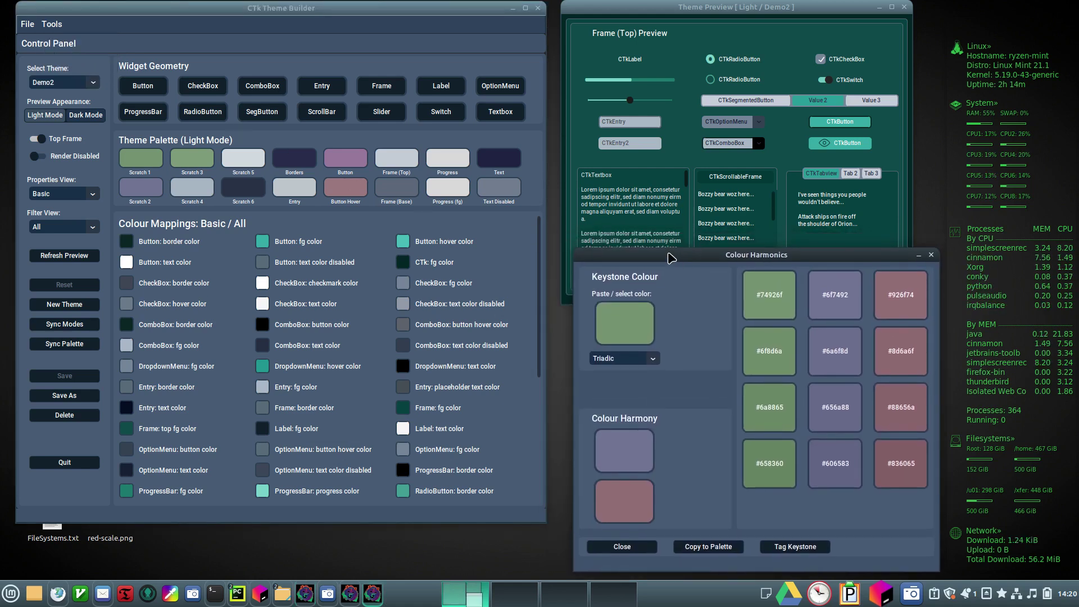
{"action": "right_click", "coordinate": [617, 319]}
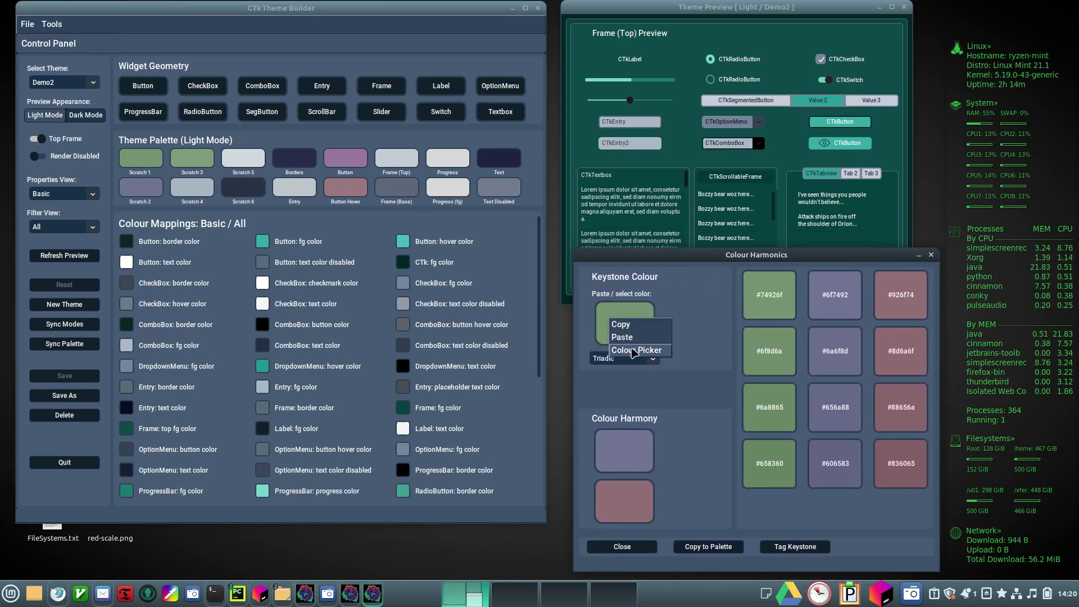
{"action": "left_click", "coordinate": [634, 350]}
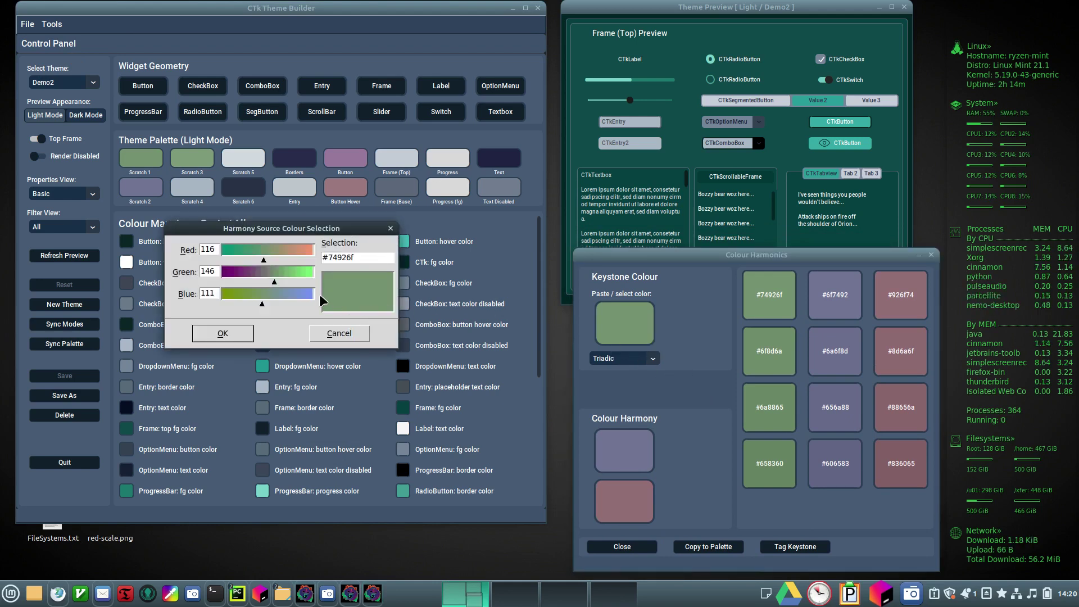
{"action": "left_click", "coordinate": [304, 293]}
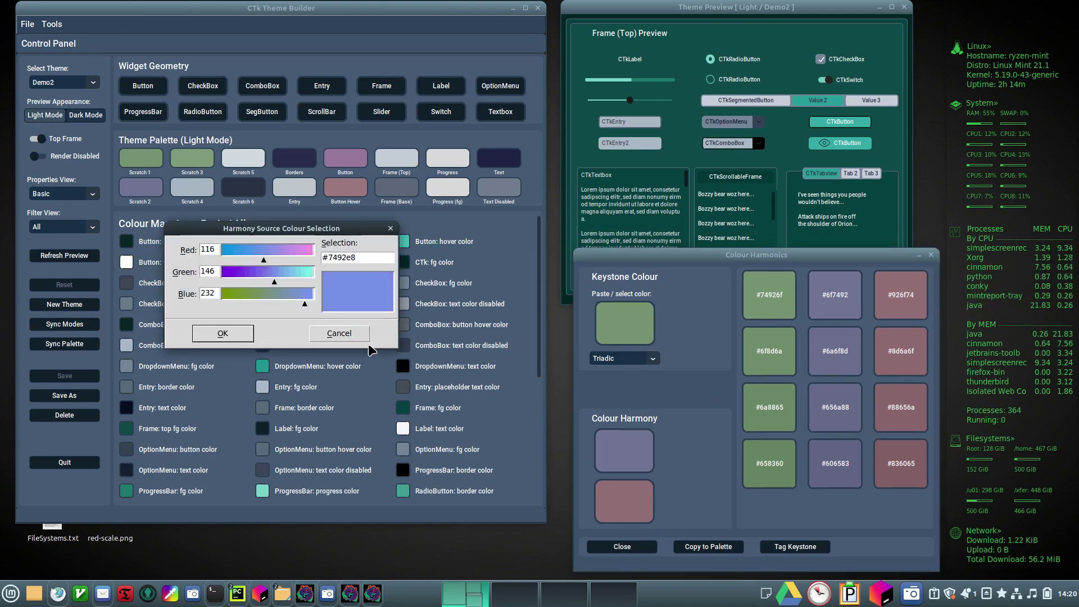
{"action": "left_click", "coordinate": [225, 335]}
Step: Switch the colour harmony method to Tetradic and copy the harmony colours to the theme palette
{"action": "left_click", "coordinate": [650, 359]}
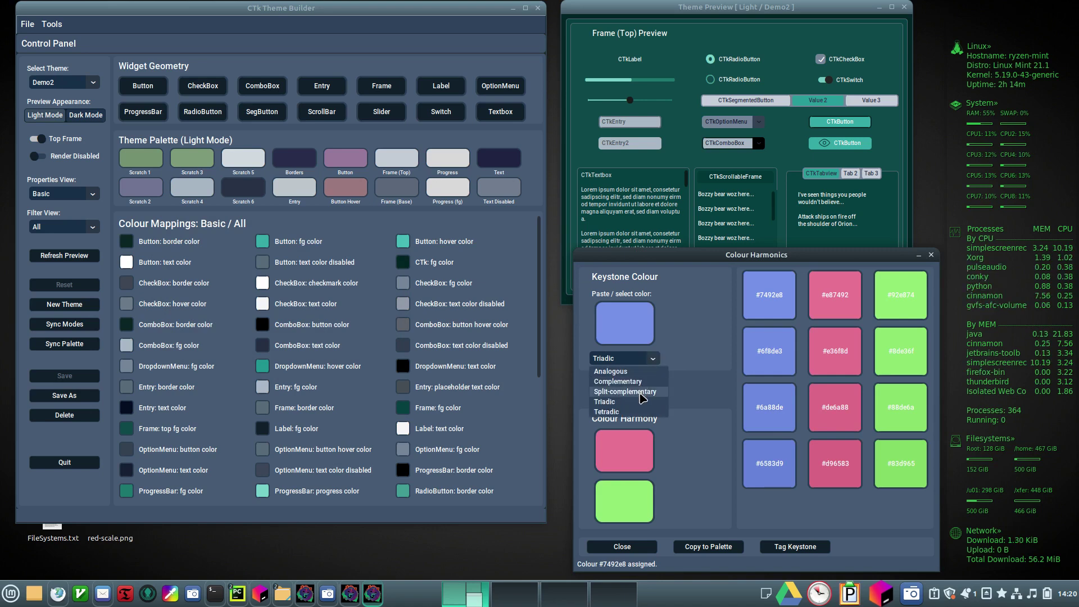
{"action": "left_click", "coordinate": [630, 412]}
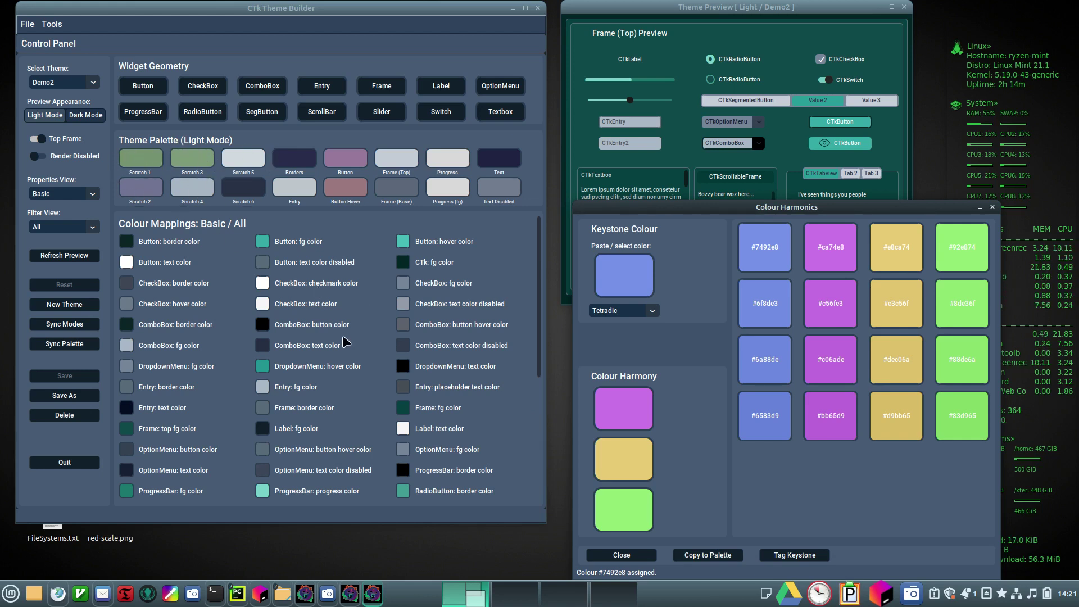
{"action": "left_click", "coordinate": [710, 558]}
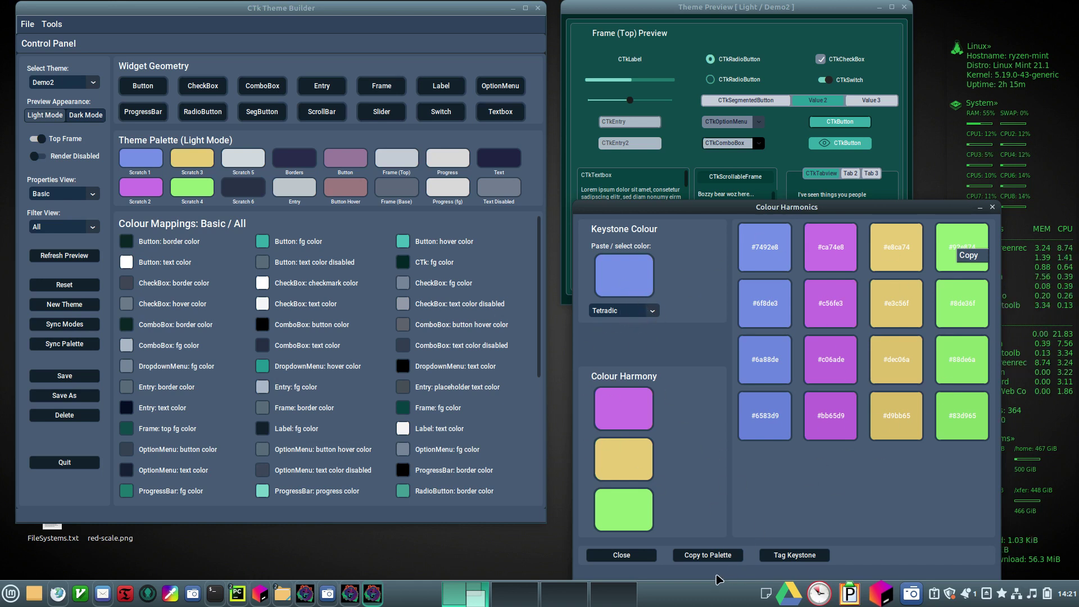
Step: Close the Colour Harmonics tool and reset the theme, discarding the unsaved palette changes
{"action": "left_click", "coordinate": [616, 557]}
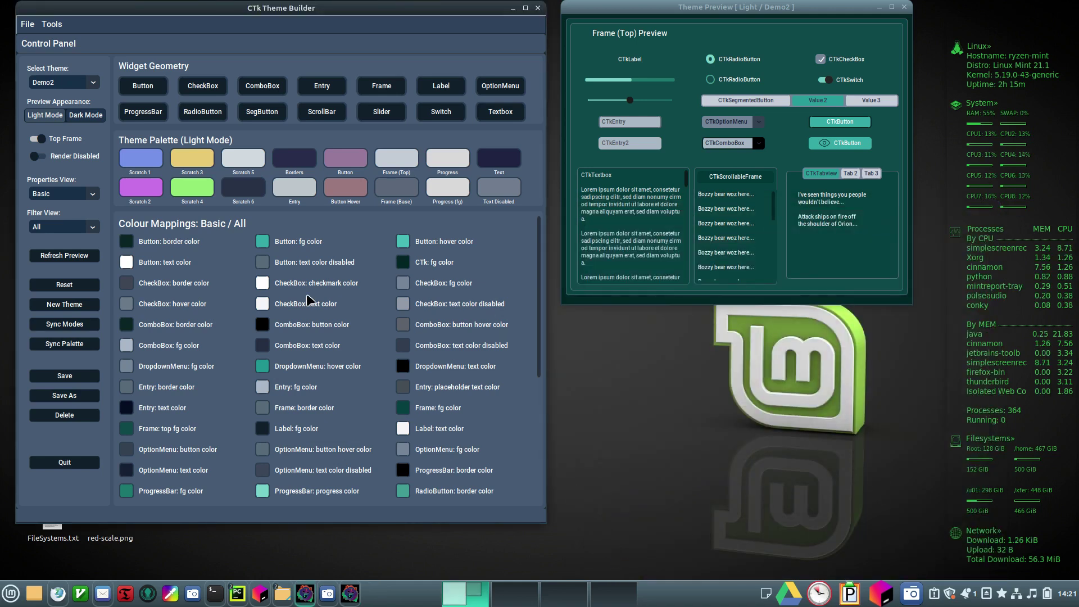
{"action": "left_click", "coordinate": [65, 285]}
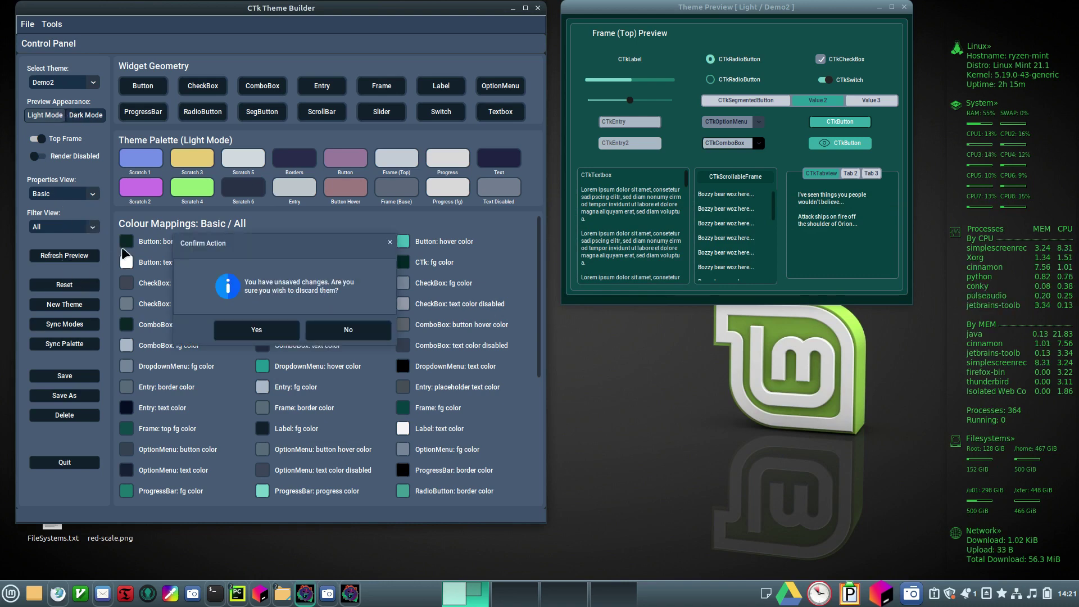
{"action": "left_click", "coordinate": [279, 332]}
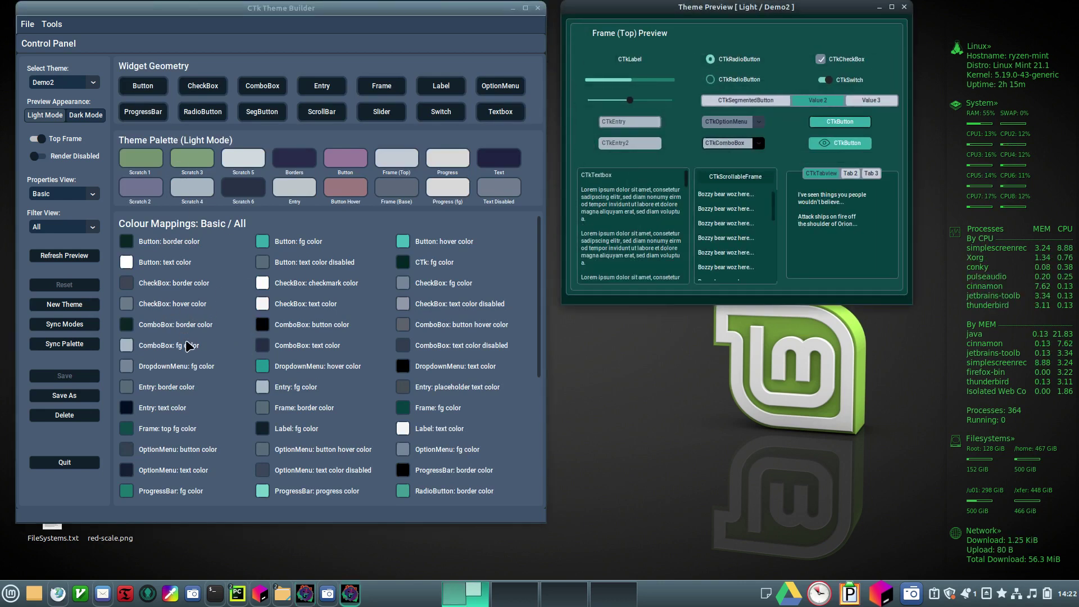
Step: Examine the context options offered for the Button palette colour and the Button fg color mapping
{"action": "left_click", "coordinate": [167, 282]}
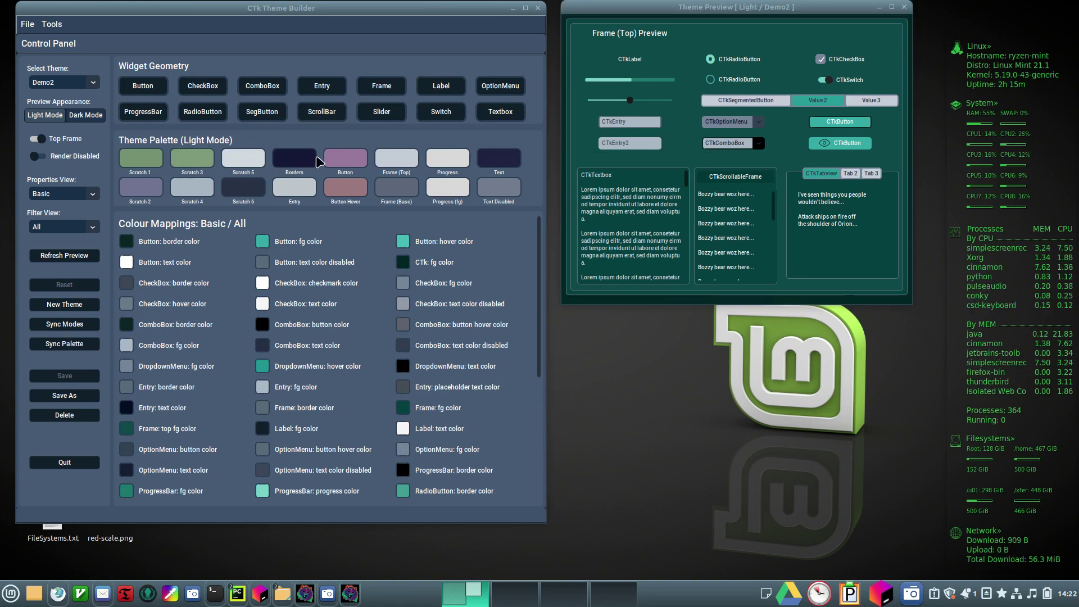
{"action": "right_click", "coordinate": [352, 162]}
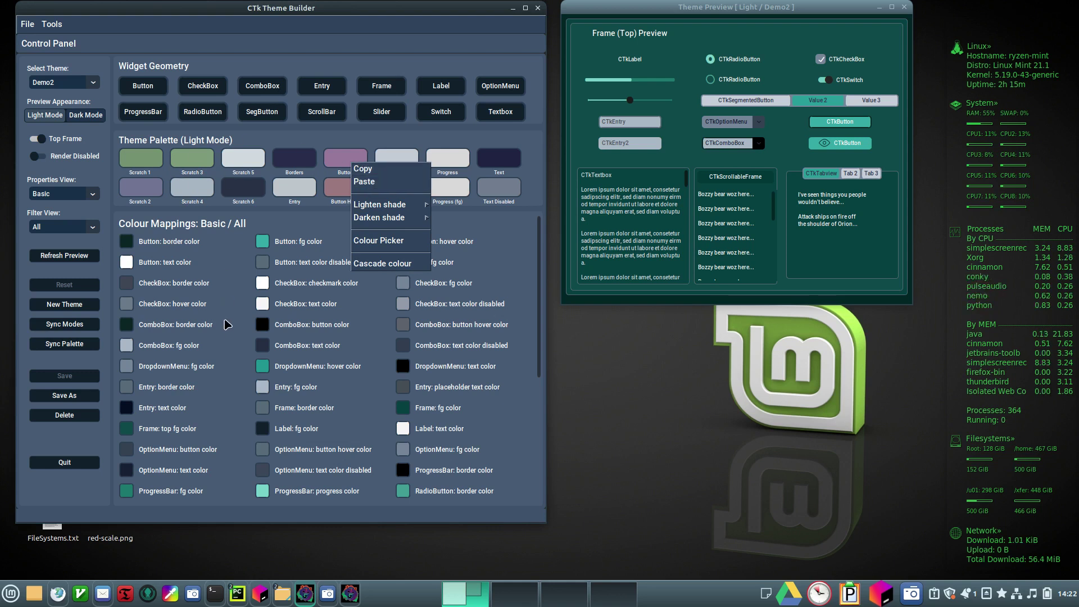
{"action": "left_click", "coordinate": [286, 312]}
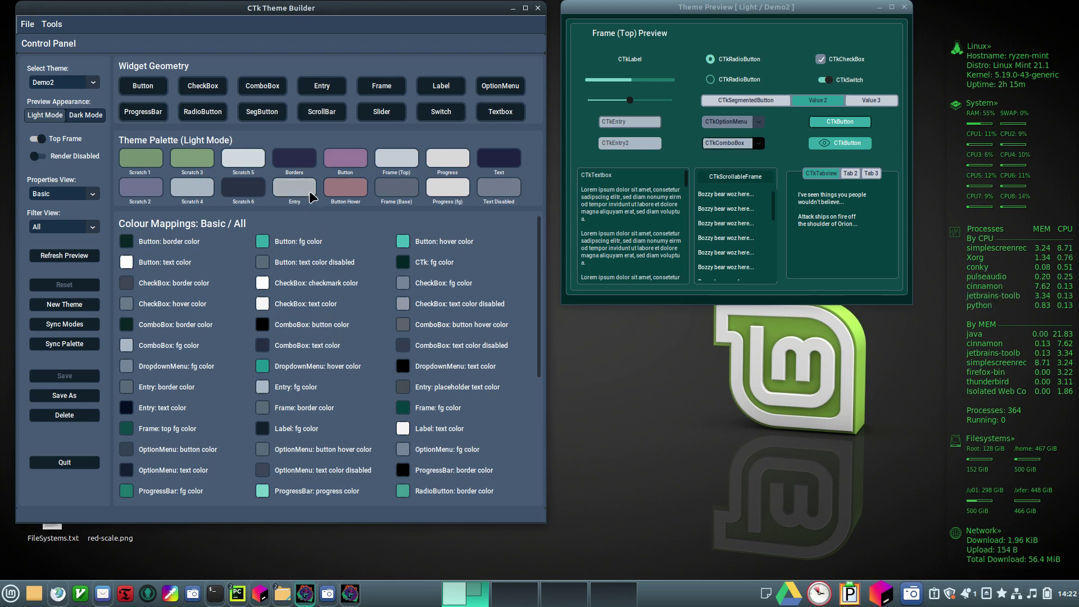
{"action": "right_click", "coordinate": [336, 158]}
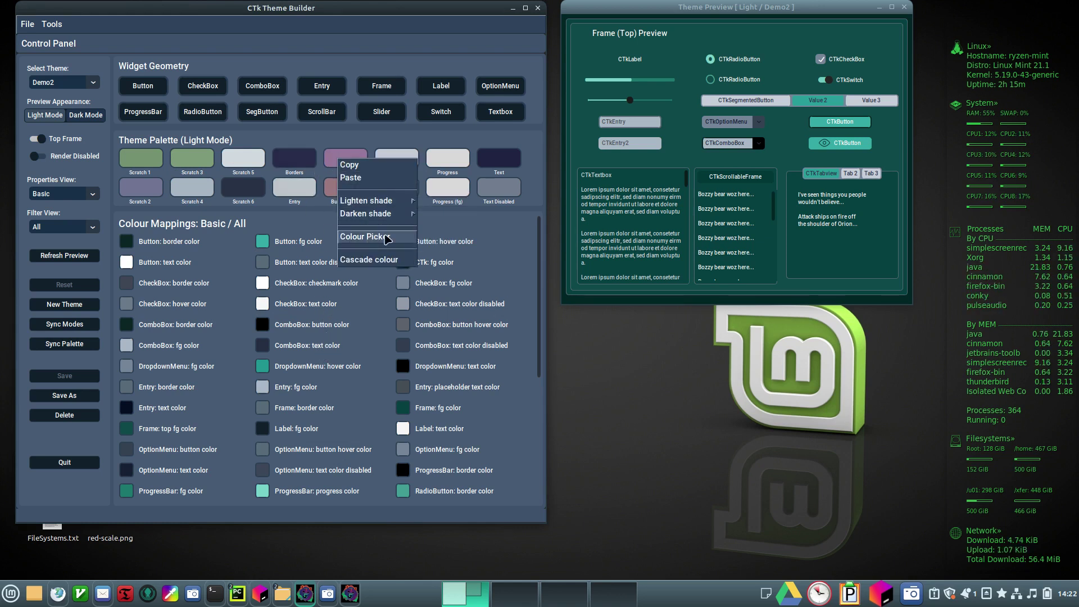
{"action": "left_click", "coordinate": [336, 329]}
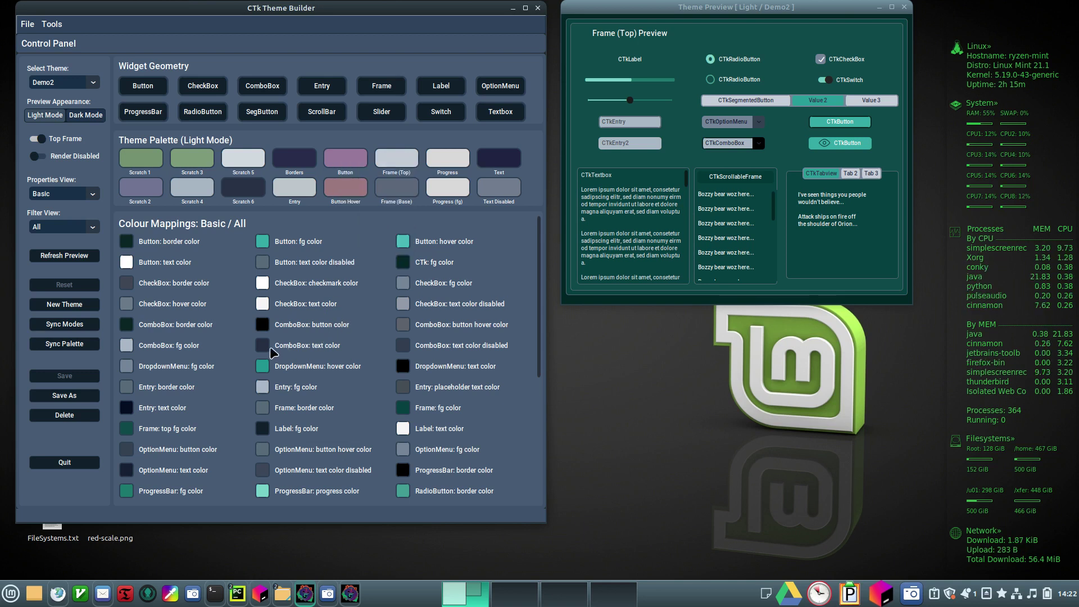
{"action": "right_click", "coordinate": [262, 242]}
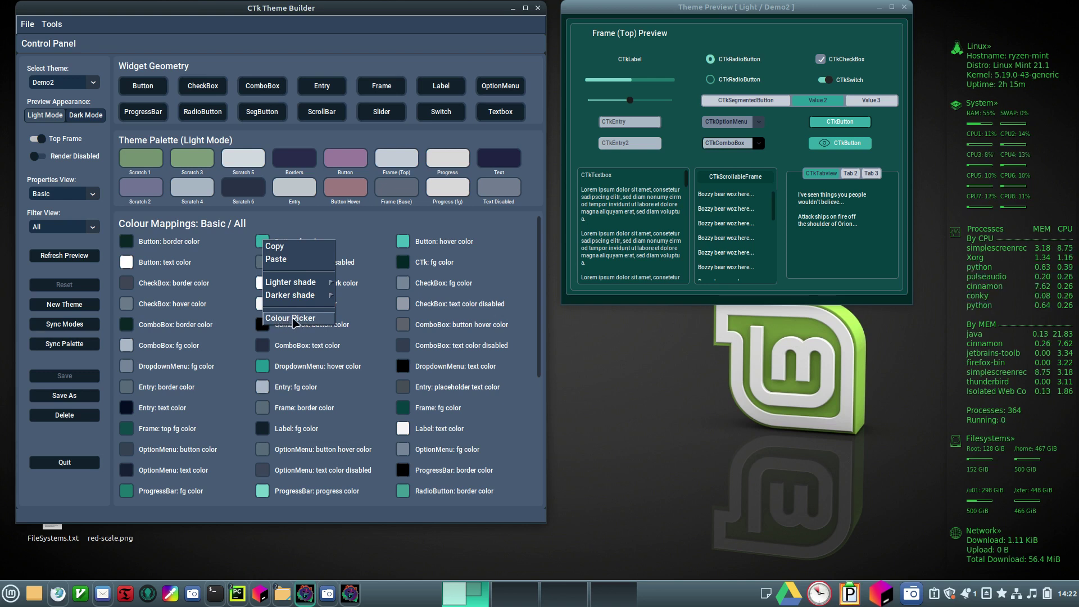
{"action": "left_click", "coordinate": [385, 311]}
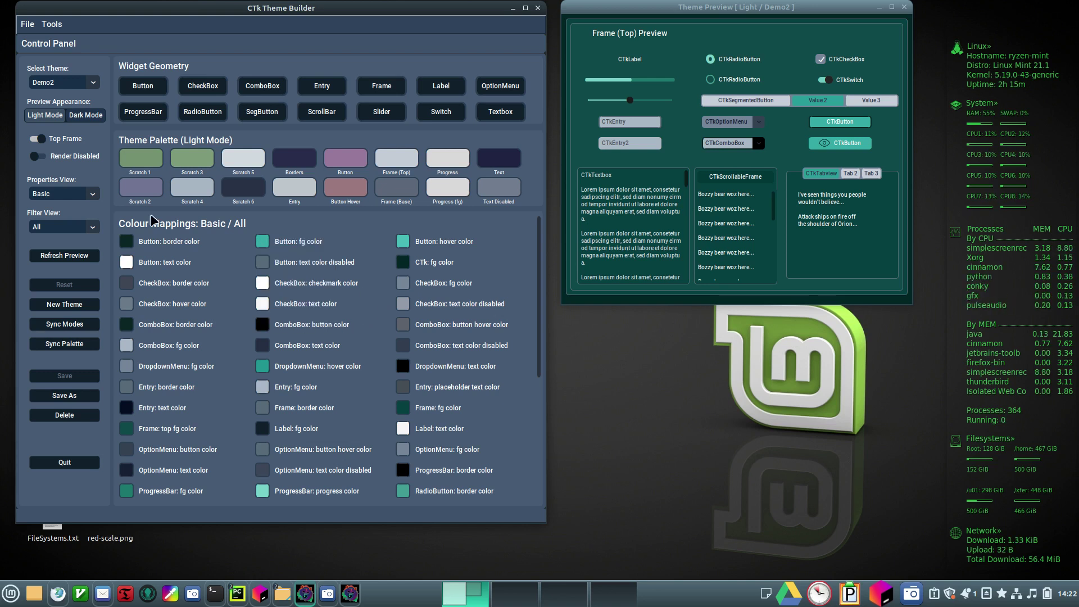
{"action": "right_click", "coordinate": [263, 242]}
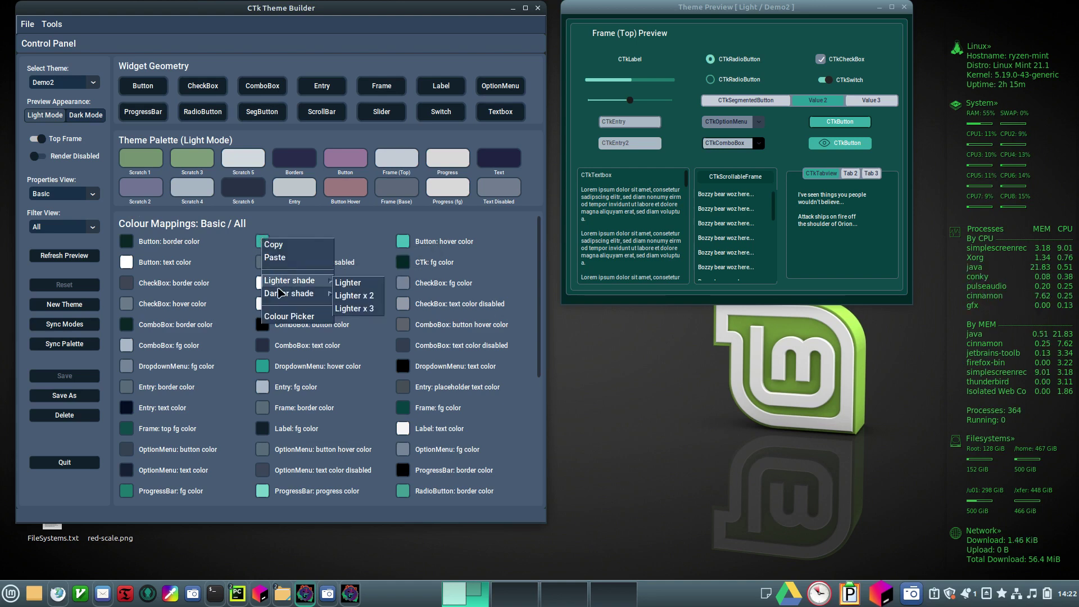
{"action": "left_click", "coordinate": [287, 317]}
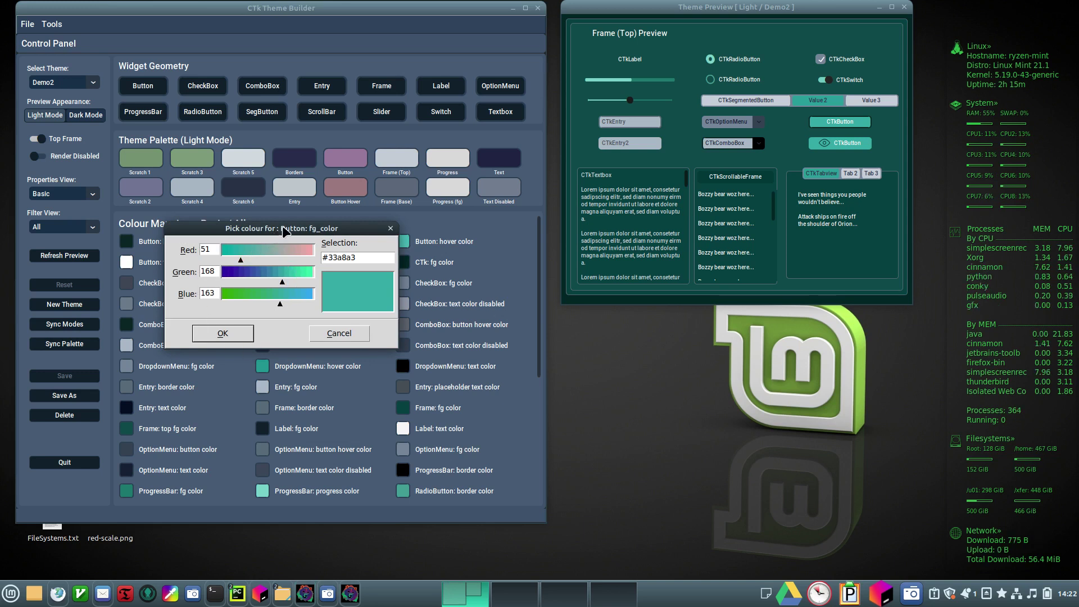
{"action": "left_click_drag", "start_coordinate": [285, 231], "coordinate": [350, 310]}
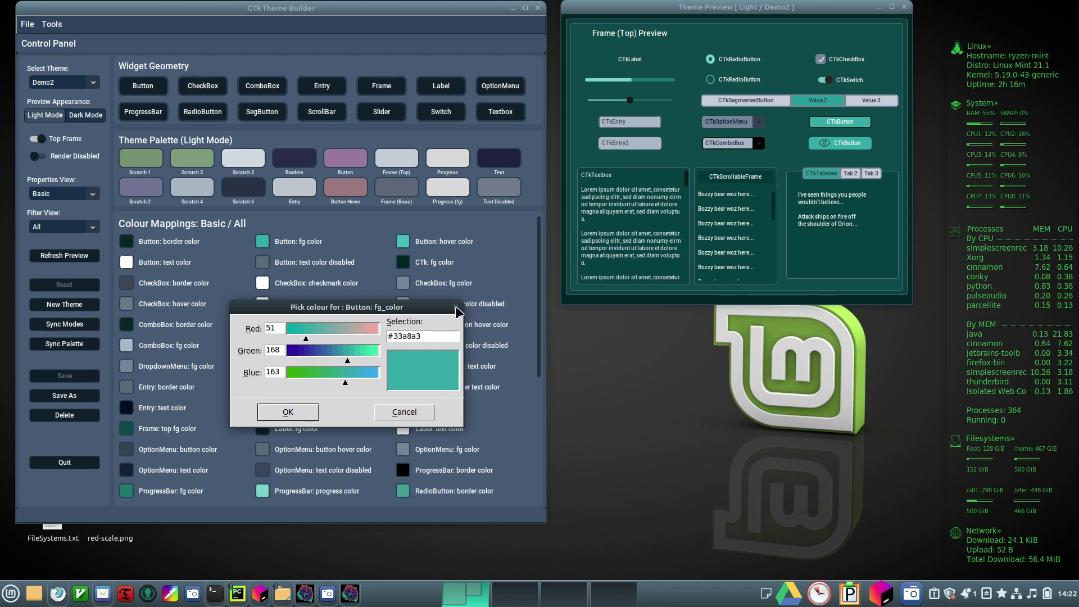
{"action": "left_click_drag", "start_coordinate": [421, 310], "coordinate": [413, 118]}
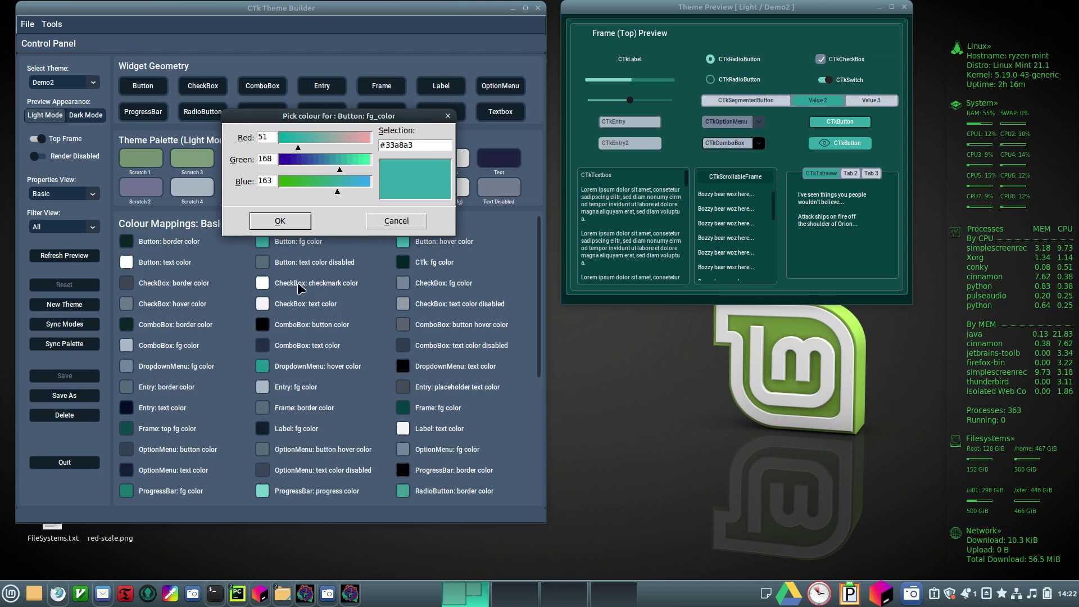
{"action": "left_click", "coordinate": [396, 221]}
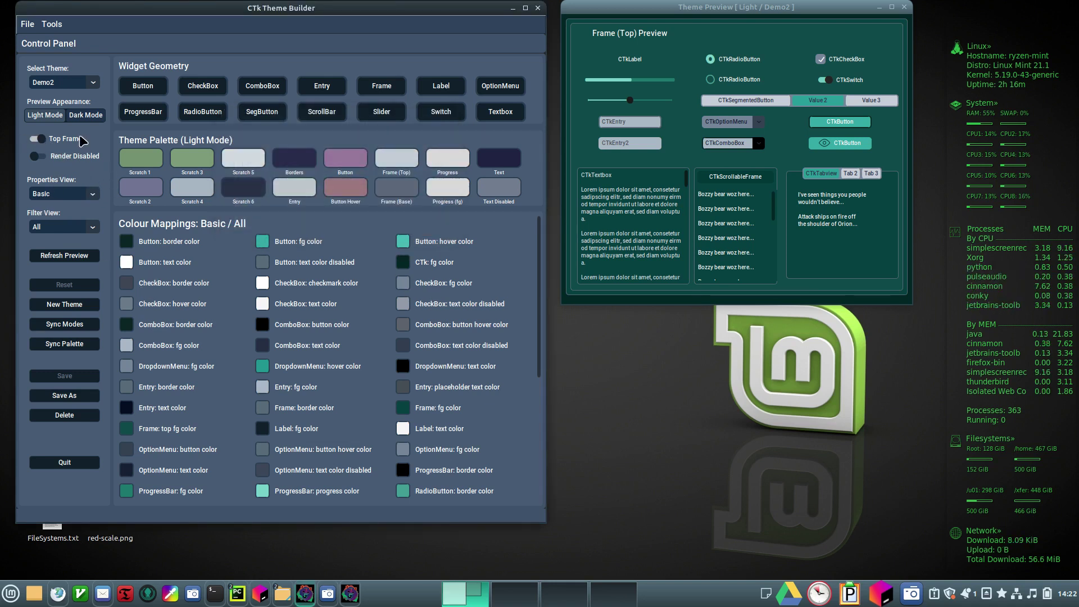
Step: Launch the QA app to preview the Demo2 theme on a full set of widgets
{"action": "left_click", "coordinate": [27, 24]}
{"action": "left_click", "coordinate": [37, 227]}
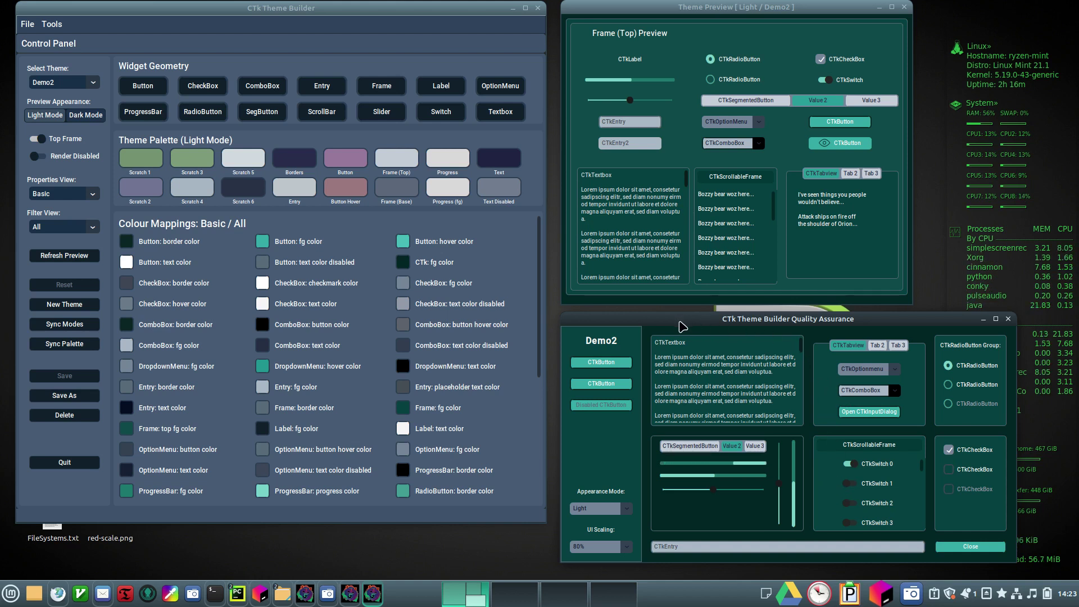
{"action": "left_click_drag", "start_coordinate": [680, 322], "coordinate": [681, 324]}
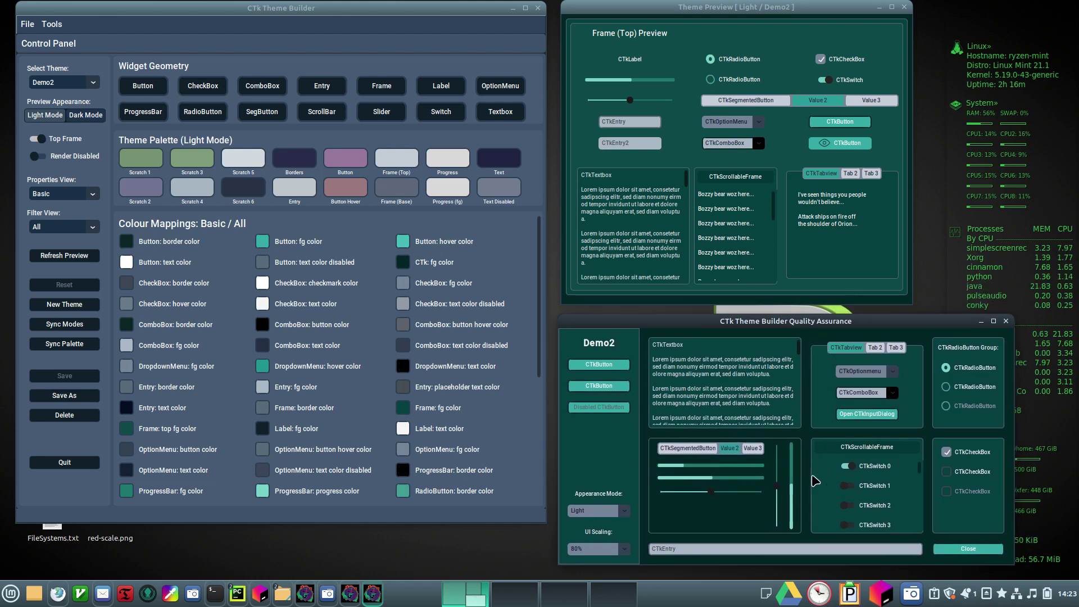
{"action": "left_click_drag", "start_coordinate": [663, 322], "coordinate": [664, 321]}
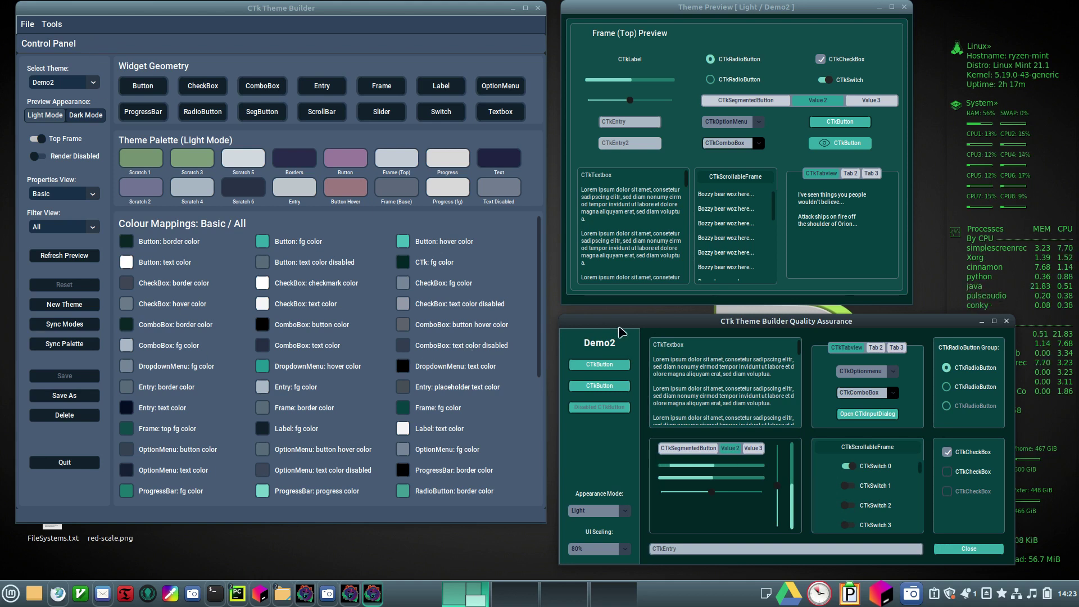
{"action": "left_click_drag", "start_coordinate": [624, 323], "coordinate": [628, 327]}
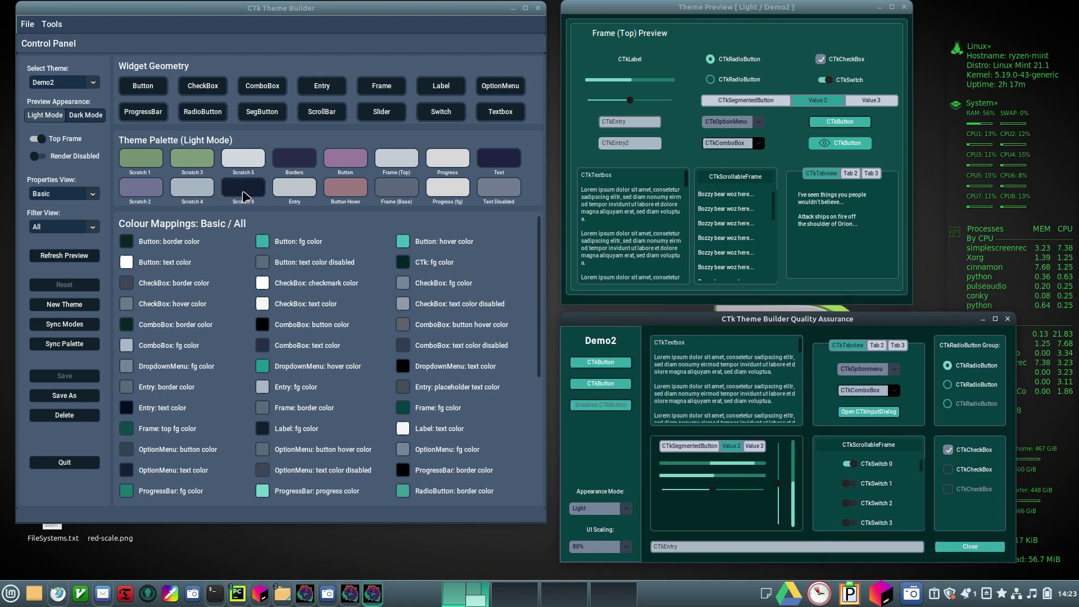
Step: Filter the colour mappings to Frame, and switch the Top Frame preview off and back on to compare the frame colours
{"action": "left_click", "coordinate": [92, 224]}
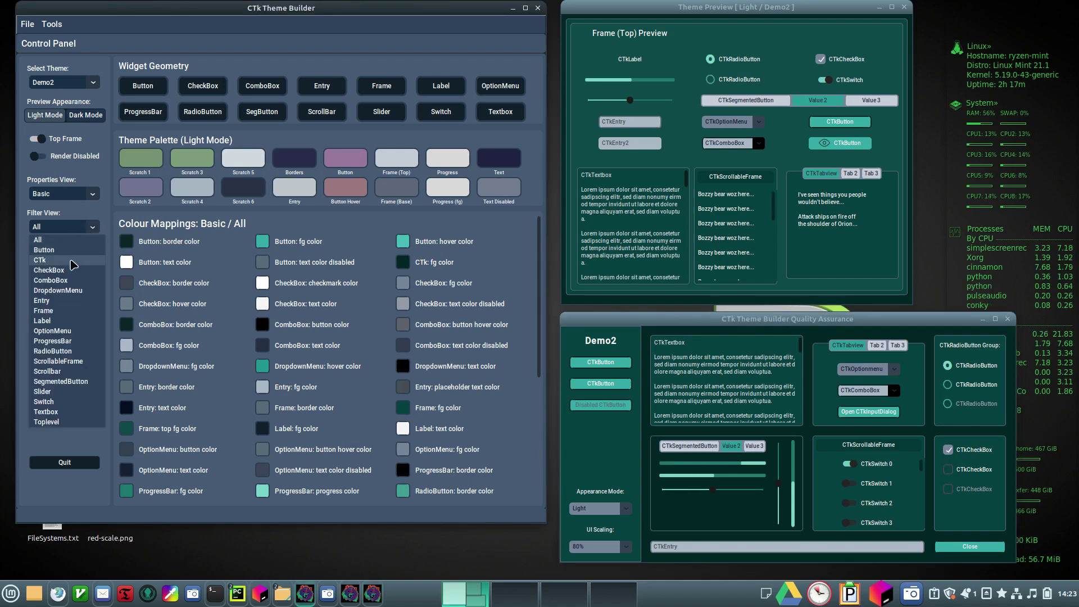
{"action": "left_click", "coordinate": [75, 312]}
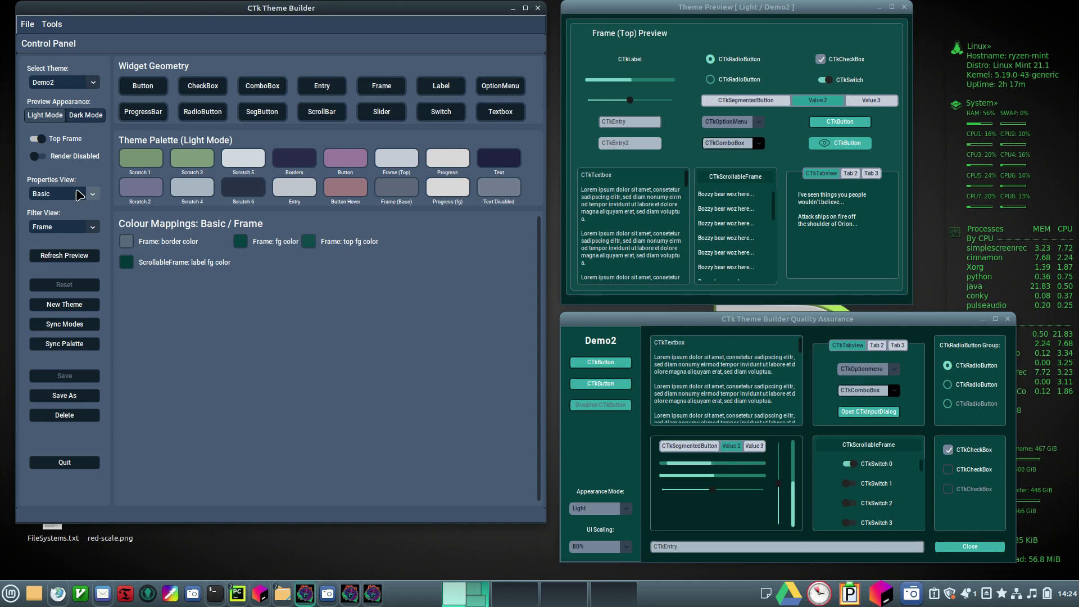
{"action": "left_click", "coordinate": [37, 139]}
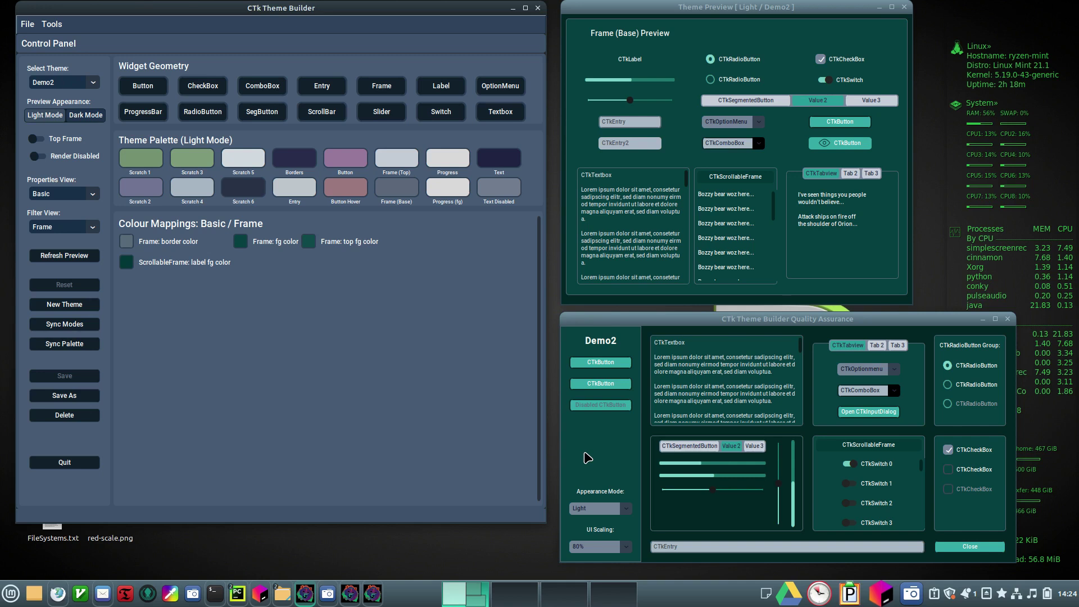
{"action": "left_click", "coordinate": [36, 139]}
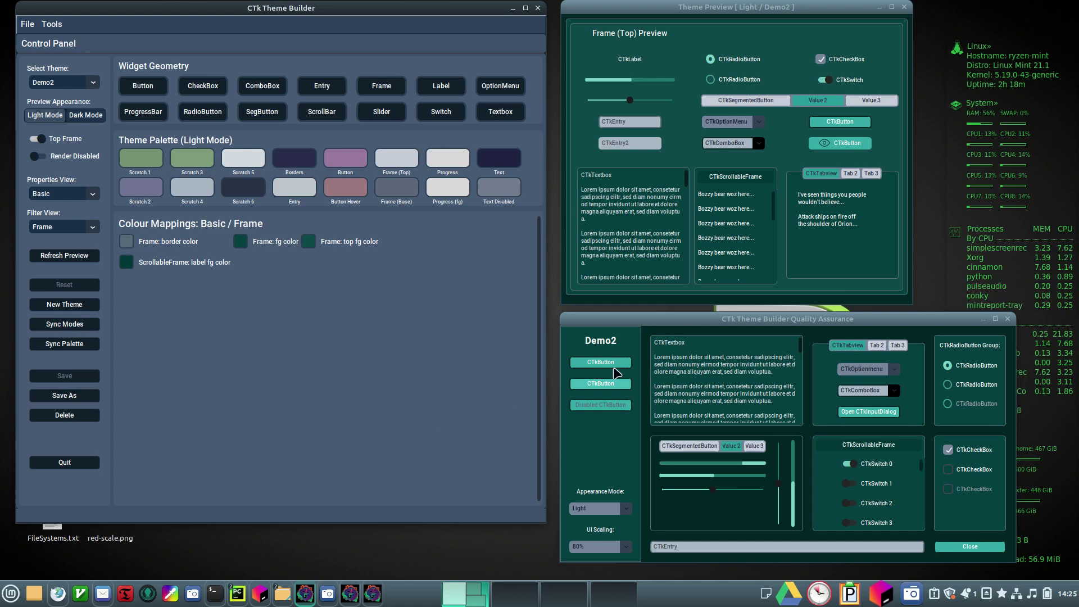
Step: Inspect the nested frames in the Quality Assurance preview and close it
{"action": "left_click_drag", "start_coordinate": [669, 322], "coordinate": [665, 319]}
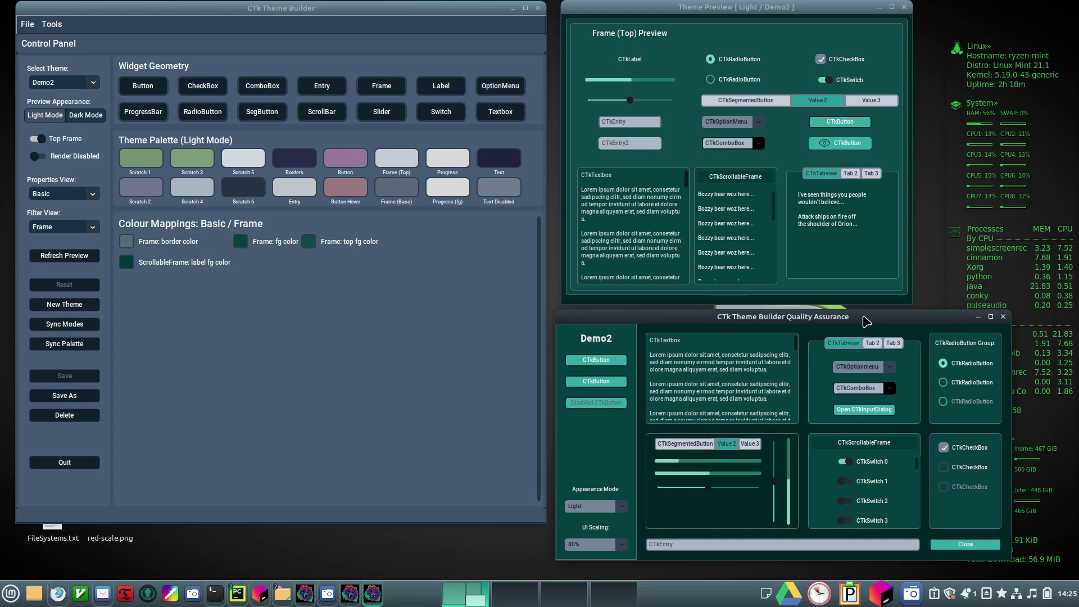
{"action": "mouse_move", "coordinate": [866, 321]}
{"action": "left_mouse_down"}
{"action": "mouse_move", "coordinate": [896, 323]}
{"action": "mouse_move", "coordinate": [869, 320]}
{"action": "left_mouse_up"}
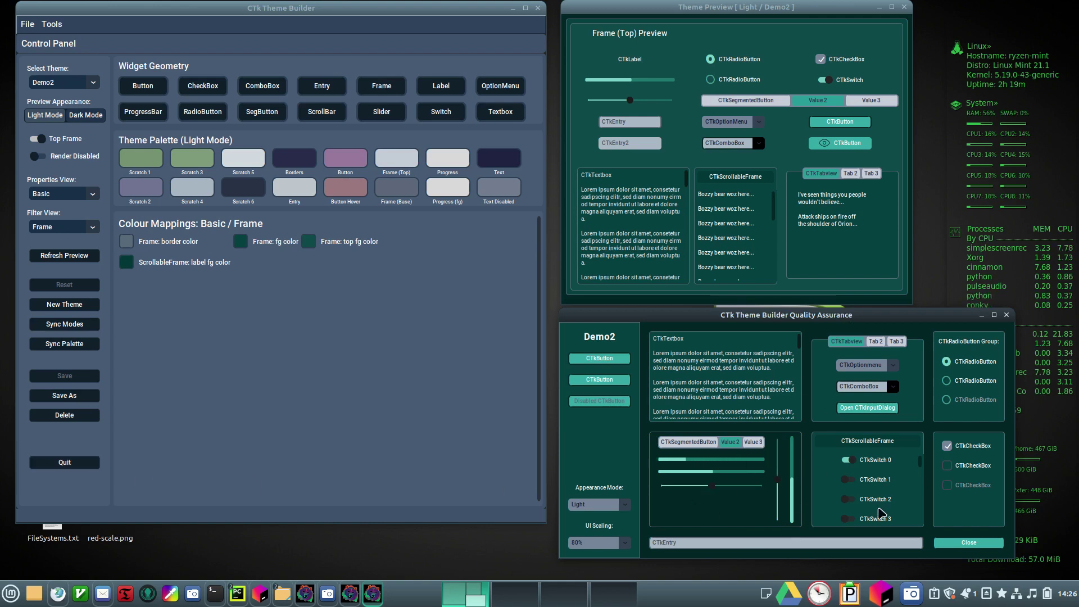
{"action": "left_click", "coordinate": [968, 543]}
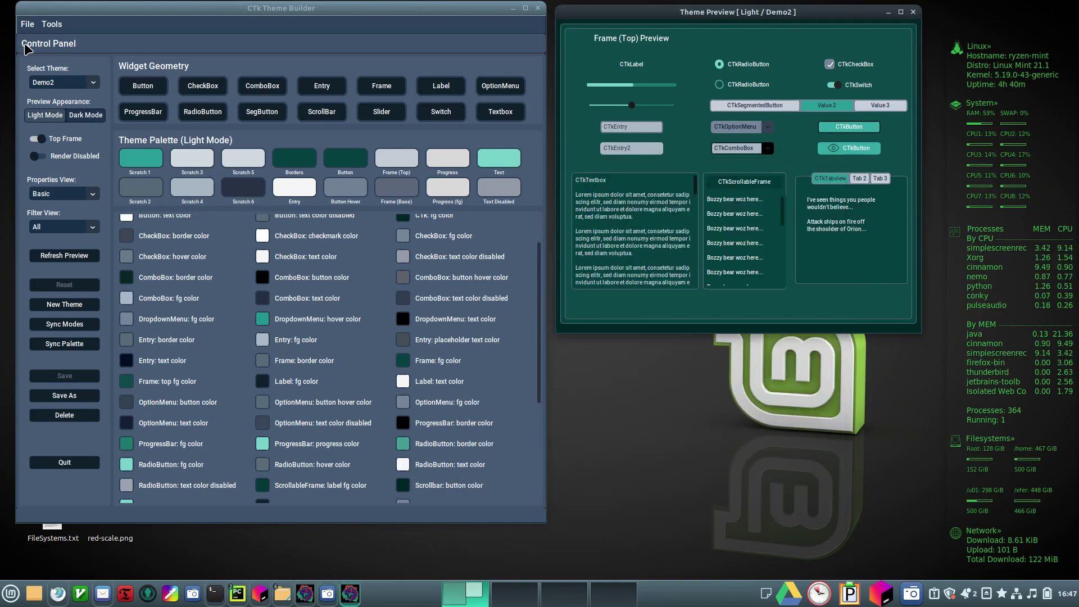
Step: Flip the theme's appearance modes, swapping all colours between Light and Dark mode
{"action": "left_click", "coordinate": [26, 24]}
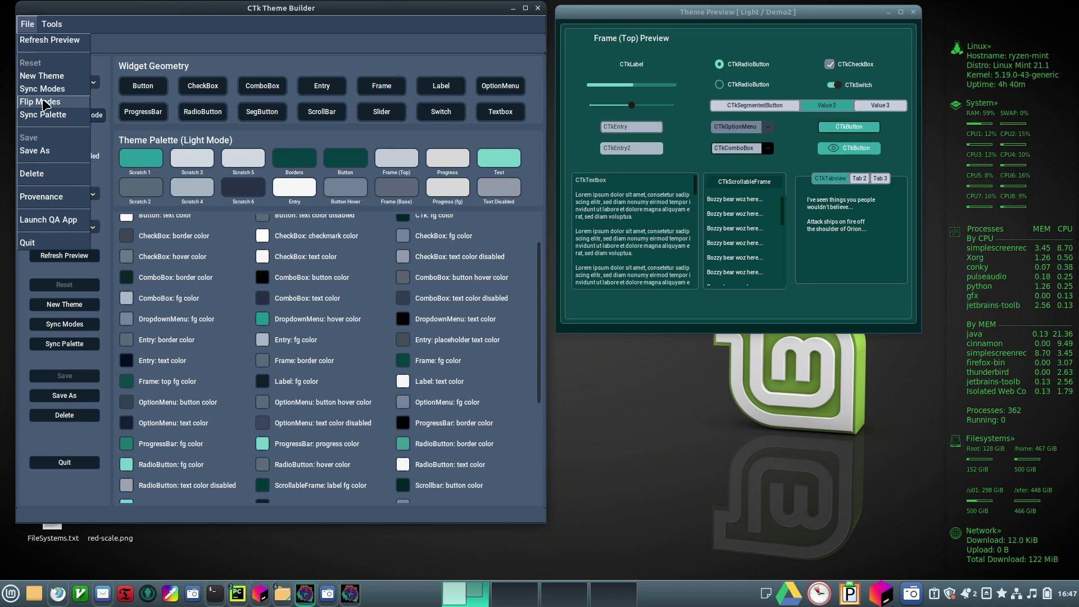
{"action": "left_click", "coordinate": [38, 103]}
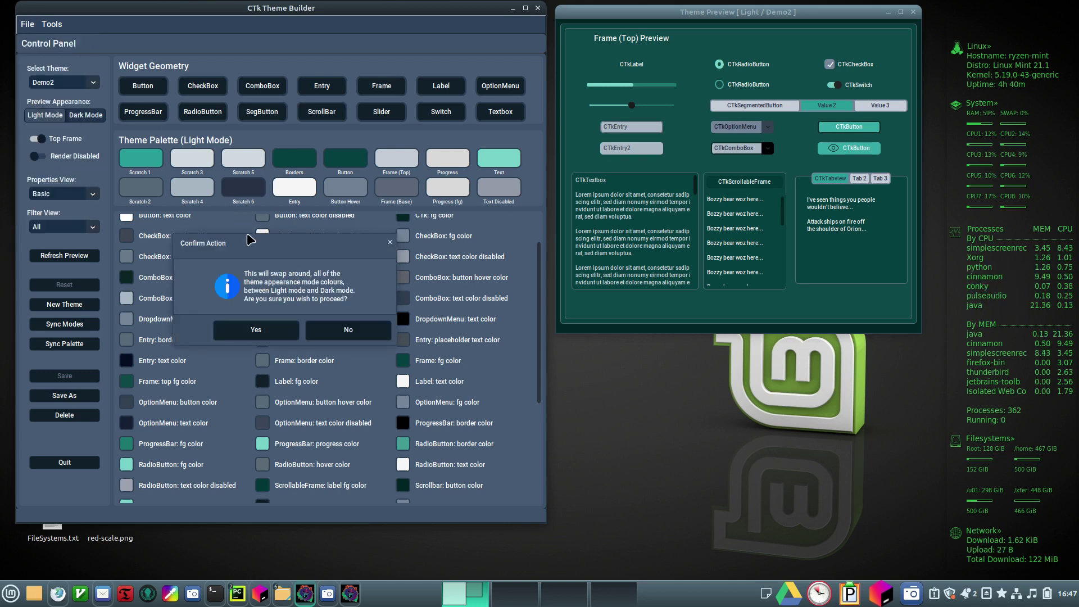
{"action": "left_click", "coordinate": [234, 331]}
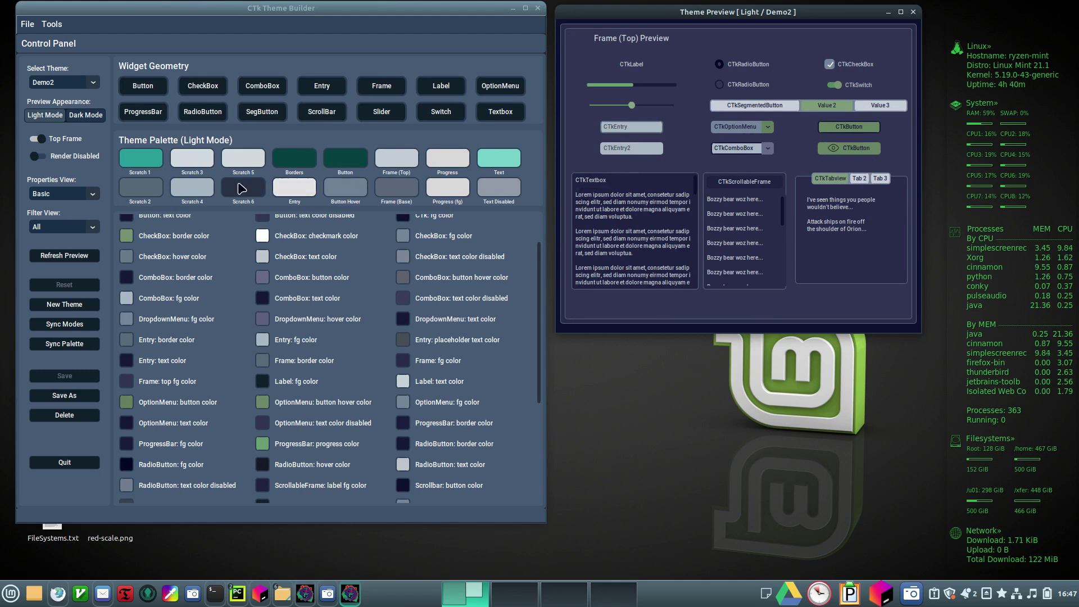
Step: Open the Demo2 theme's provenance details to examine its authorship, harmony method and keystone colour
{"action": "left_click", "coordinate": [26, 27]}
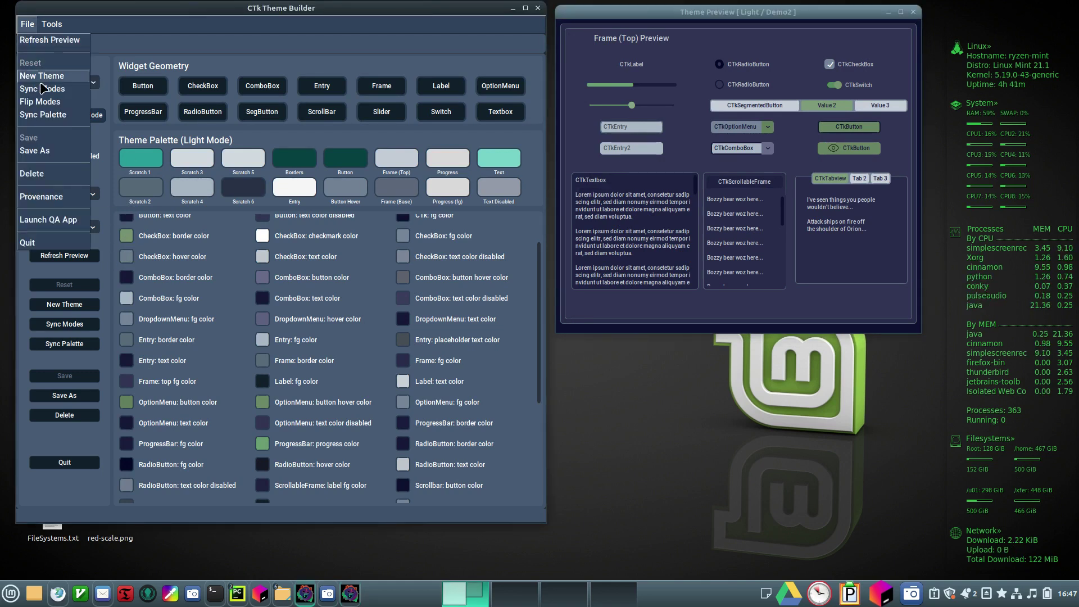
{"action": "left_click", "coordinate": [41, 197]}
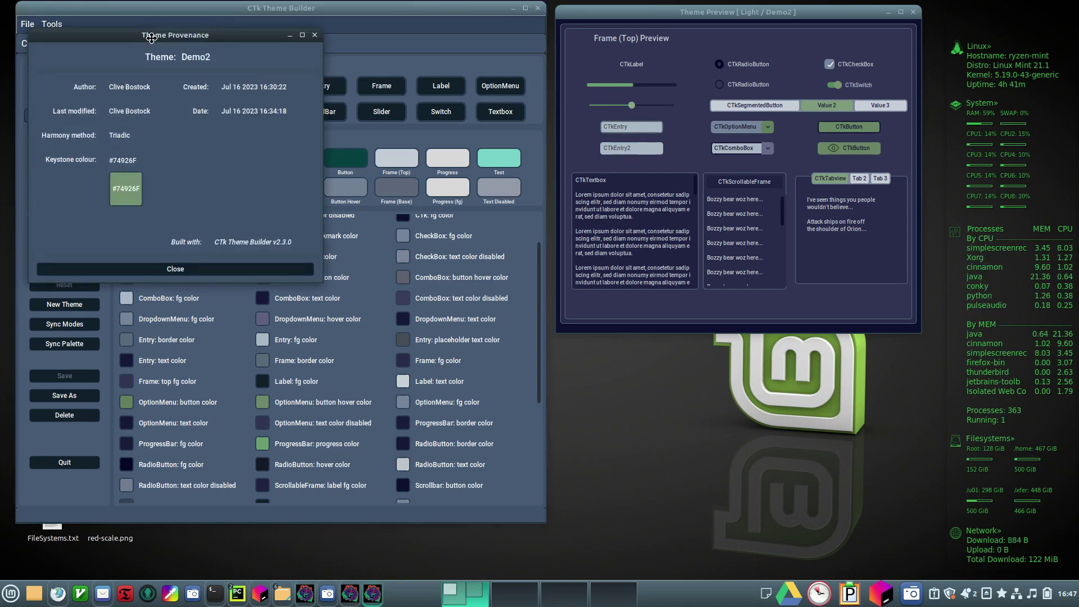
{"action": "left_click_drag", "start_coordinate": [153, 34], "coordinate": [267, 107]}
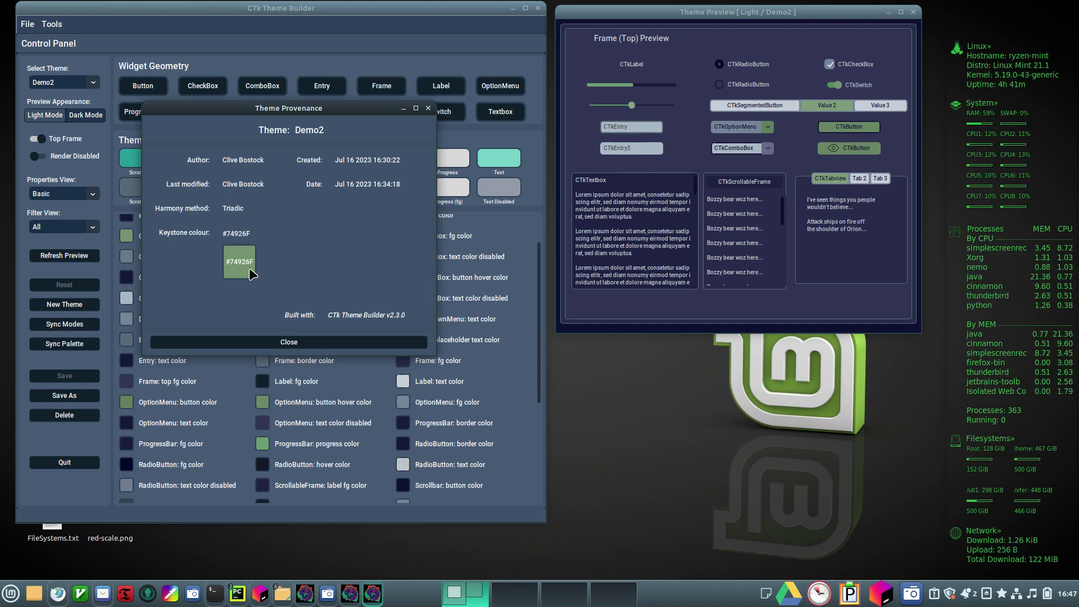
Step: Close the provenance details and open the Preferences to view the available control panel themes
{"action": "left_click", "coordinate": [239, 343]}
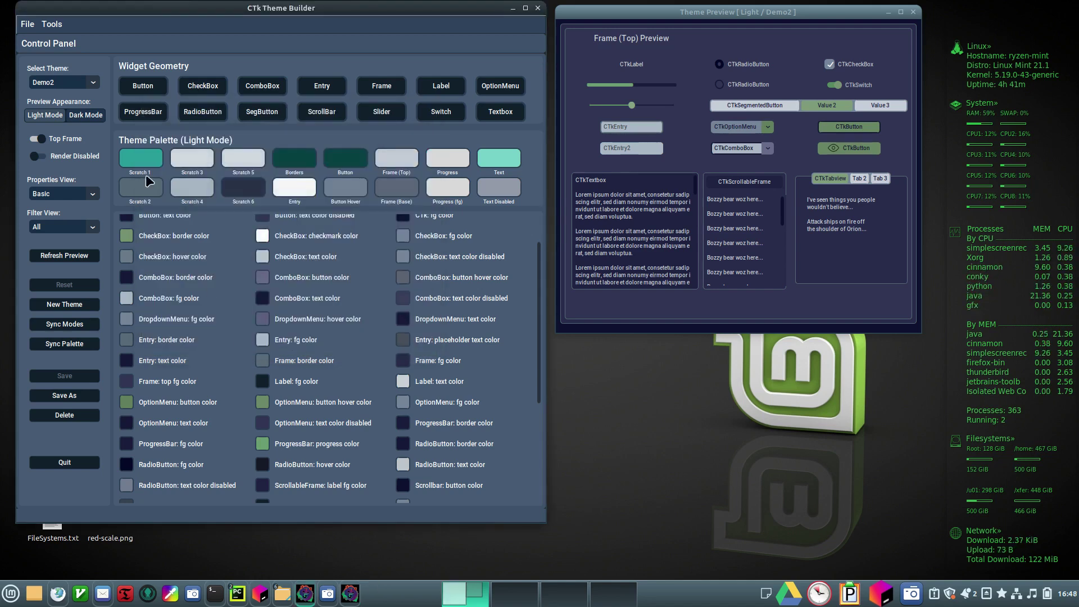
{"action": "left_click", "coordinate": [51, 25]}
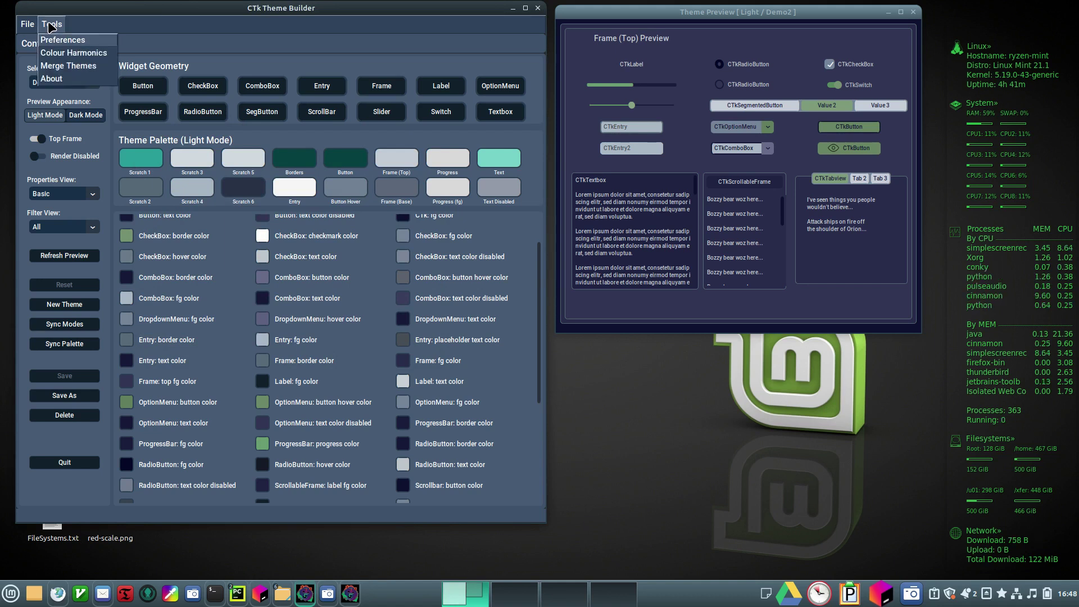
{"action": "left_click", "coordinate": [90, 43]}
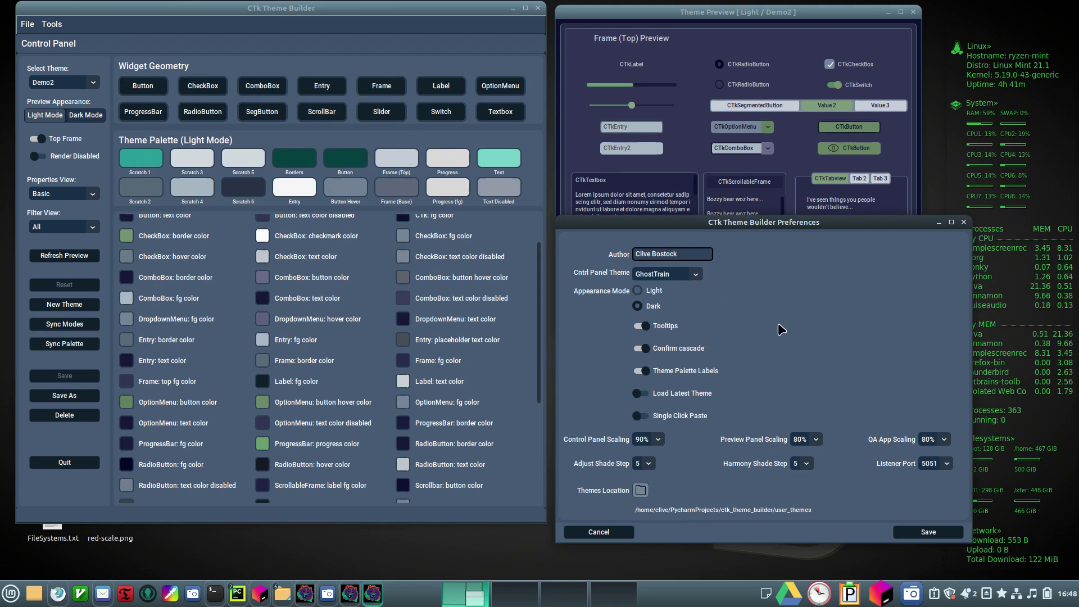
{"action": "left_click_drag", "start_coordinate": [805, 222], "coordinate": [783, 210]}
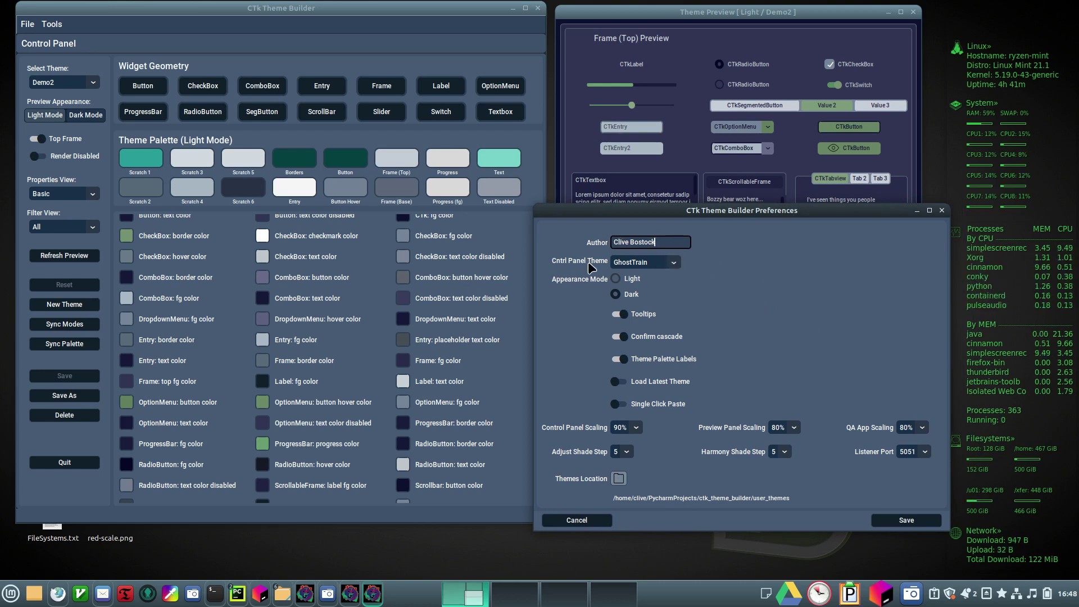
{"action": "left_click", "coordinate": [677, 267]}
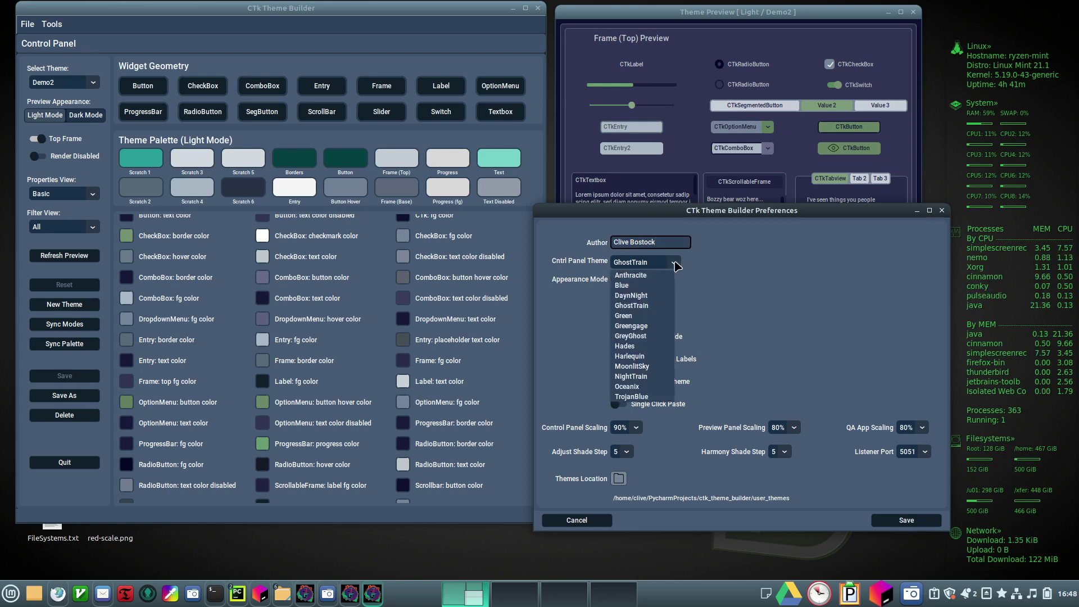
{"action": "left_click", "coordinate": [775, 279]}
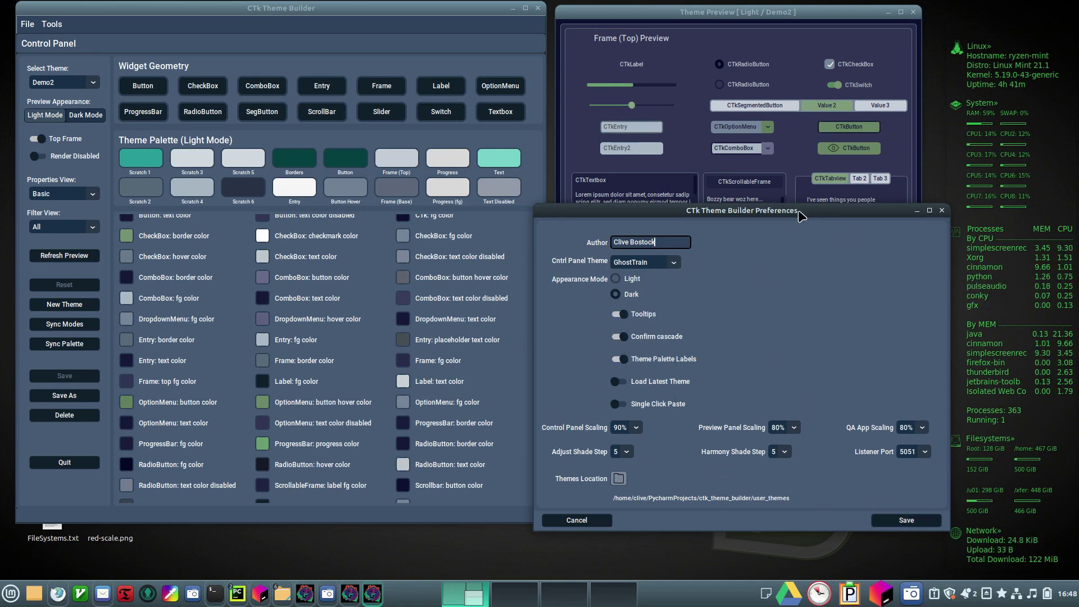
Step: Review the Appearance Mode preference, keeping Dark selected, and read the explanation of the Confirm cascade option
{"action": "left_click_drag", "start_coordinate": [798, 209], "coordinate": [815, 213]}
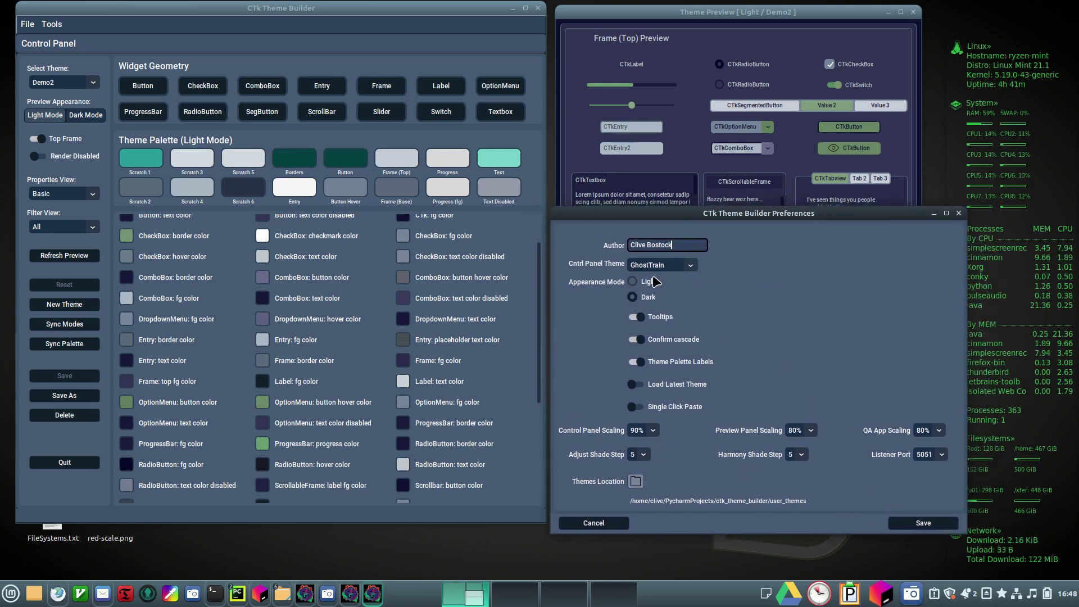
{"action": "left_click", "coordinate": [635, 300]}
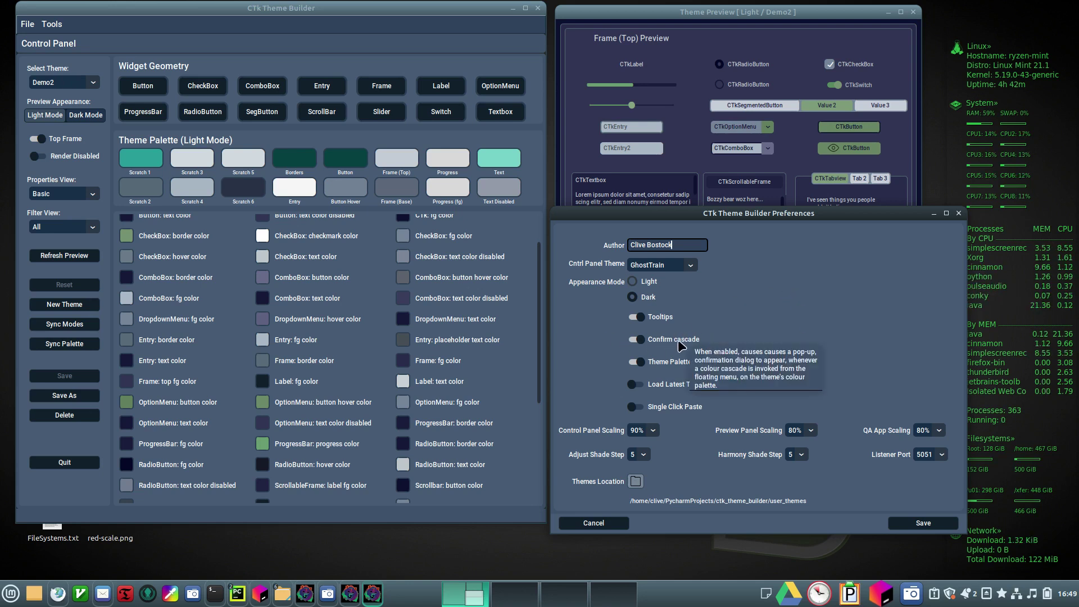
{"action": "mouse_move", "coordinate": [665, 344]}
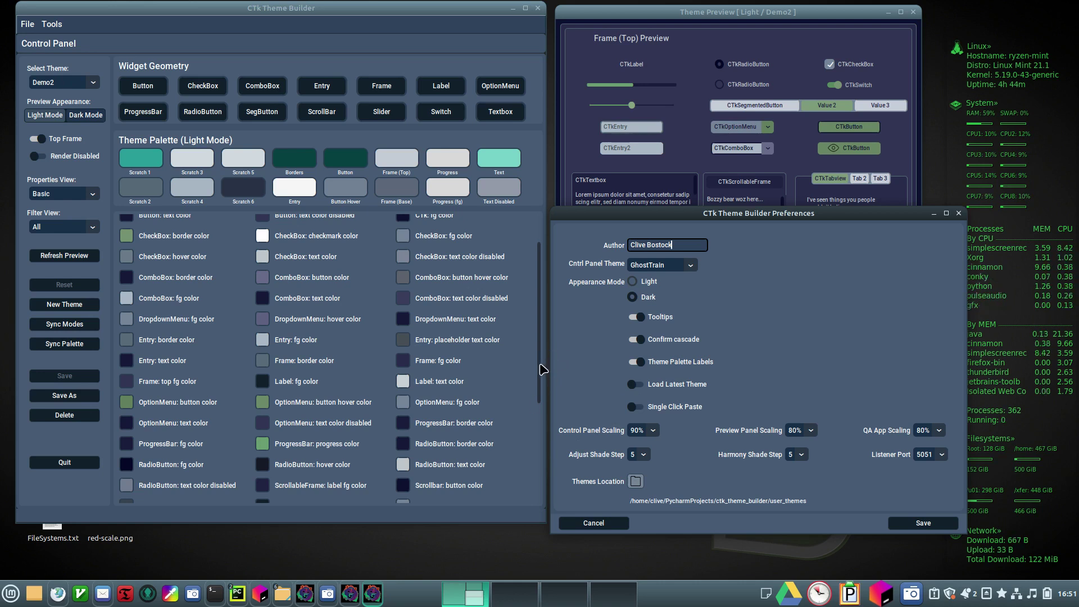
Step: Make the control panel window taller to show more rows of colour mappings
{"action": "left_click", "coordinate": [537, 396]}
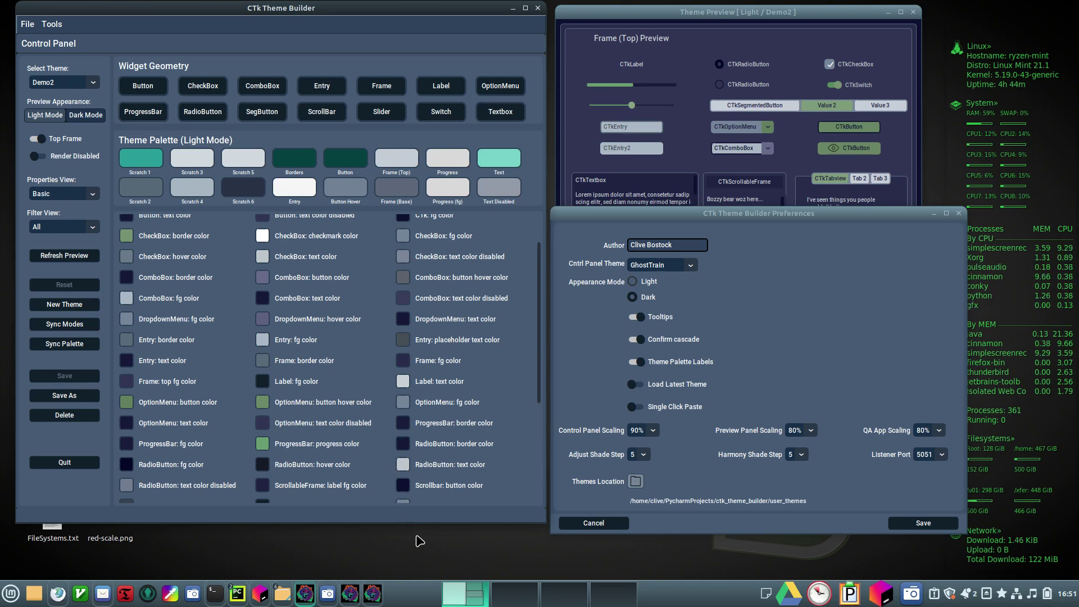
{"action": "left_click_drag", "start_coordinate": [428, 523], "coordinate": [430, 562]}
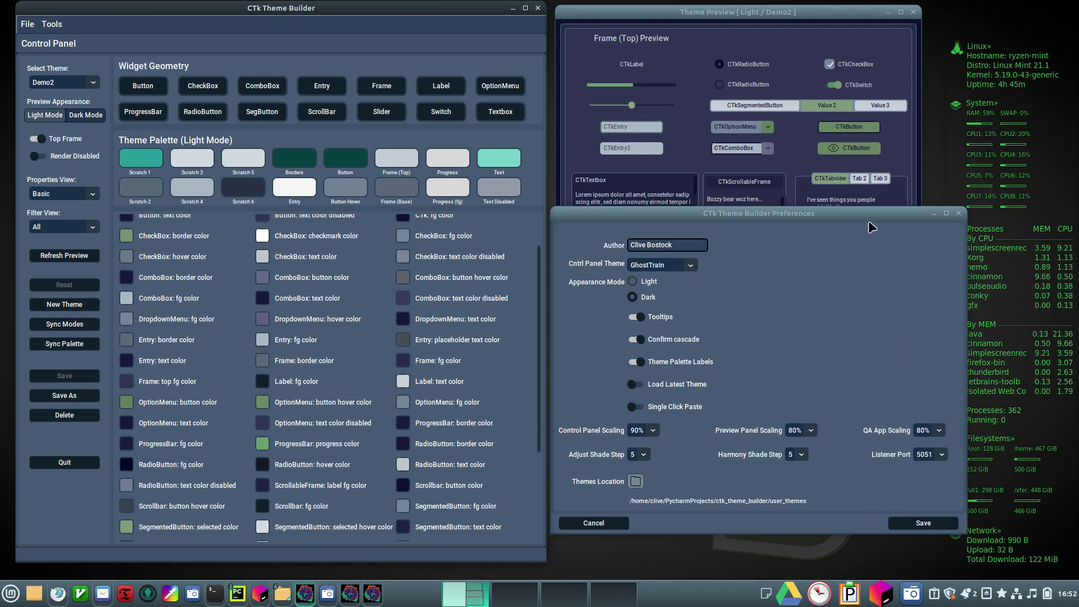
Step: Move the Preferences window slightly and view the tooltip of the bordered CTkButton in the Theme Preview
{"action": "mouse_move", "coordinate": [871, 220]}
{"action": "left_mouse_down"}
{"action": "mouse_move", "coordinate": [878, 250]}
{"action": "mouse_move", "coordinate": [882, 218]}
{"action": "mouse_move", "coordinate": [883, 230]}
{"action": "left_mouse_up"}
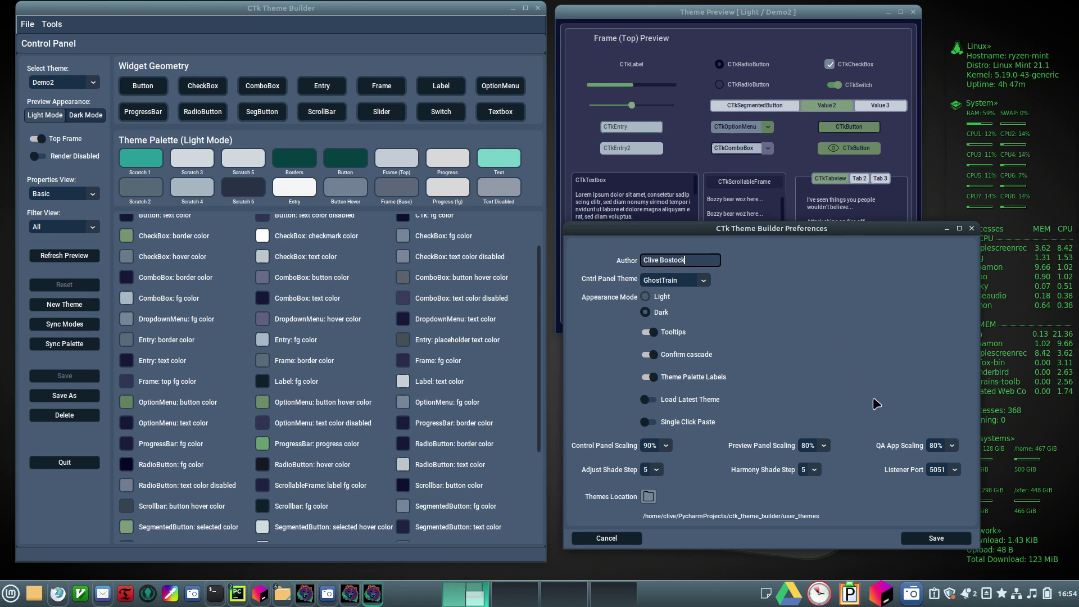
{"action": "left_click", "coordinate": [696, 115]}
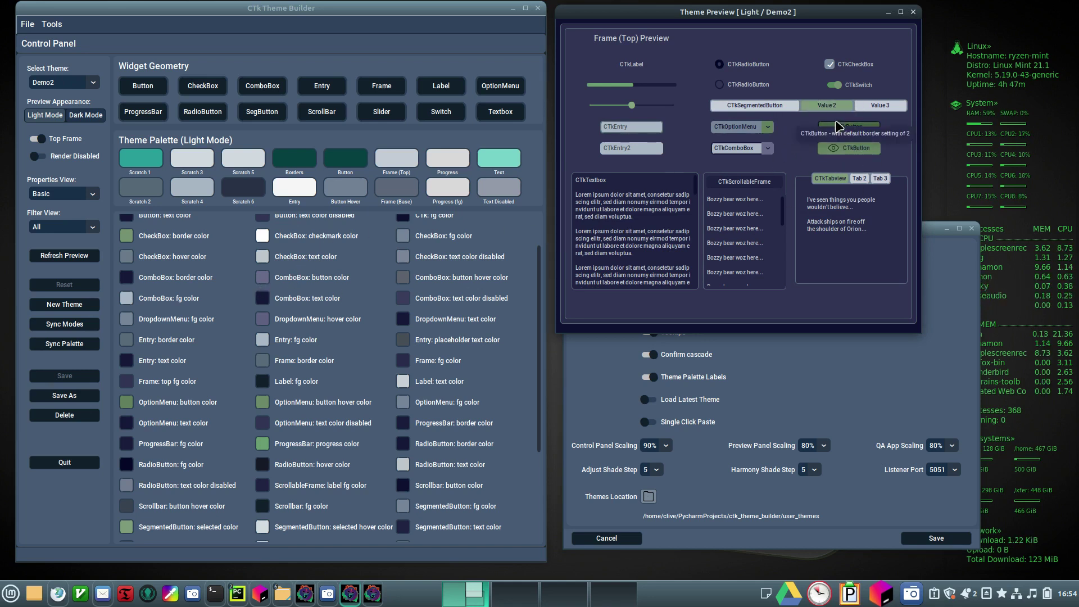
{"action": "left_click", "coordinate": [910, 493]}
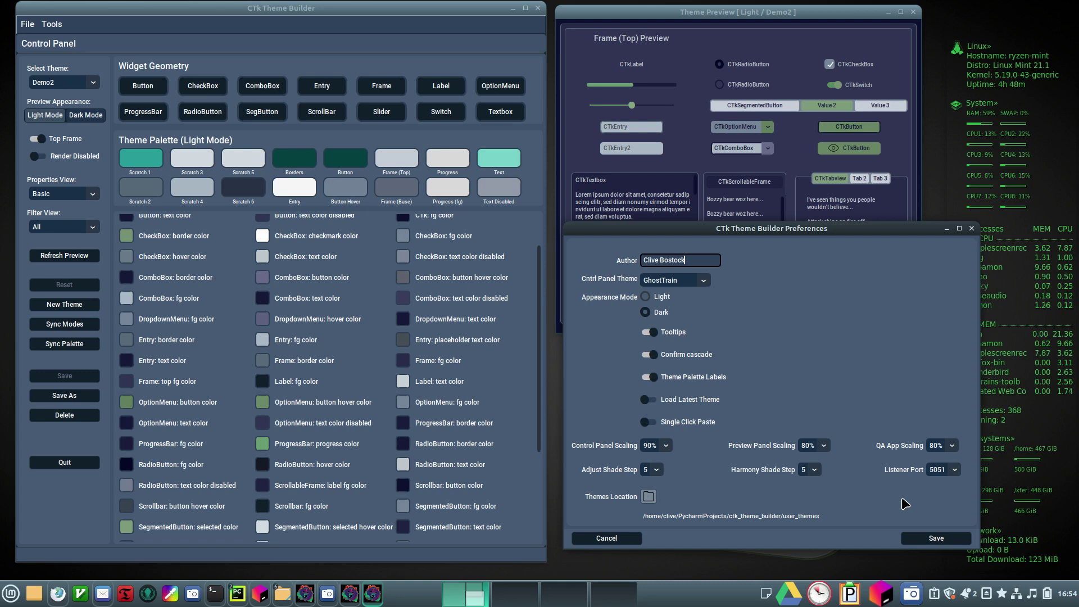
Step: View the available Listener Port values and cancel the Preferences without saving
{"action": "left_click", "coordinate": [954, 470]}
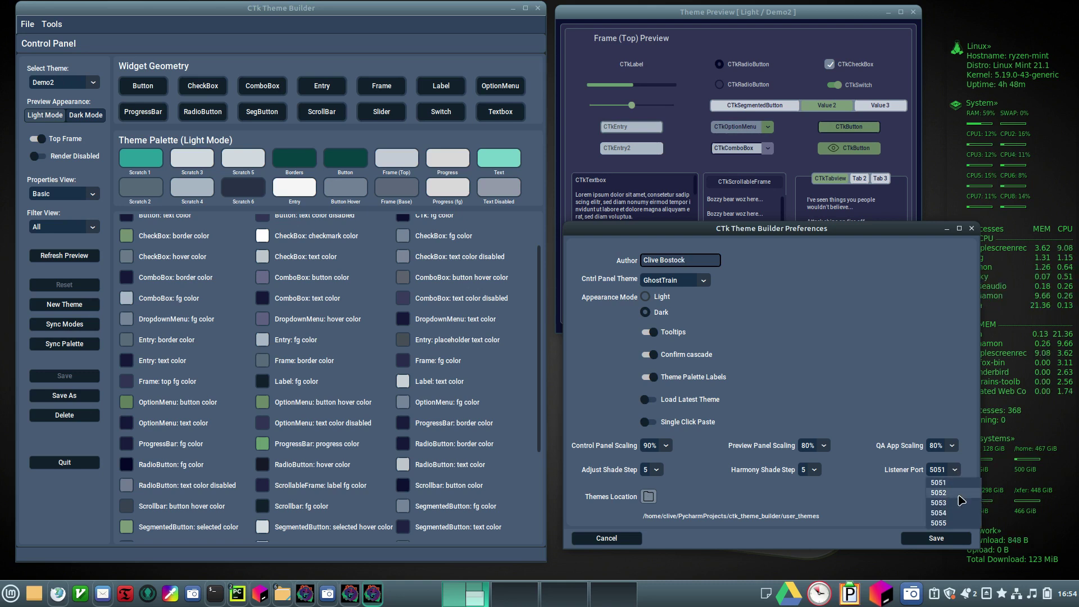
{"action": "left_click", "coordinate": [842, 500]}
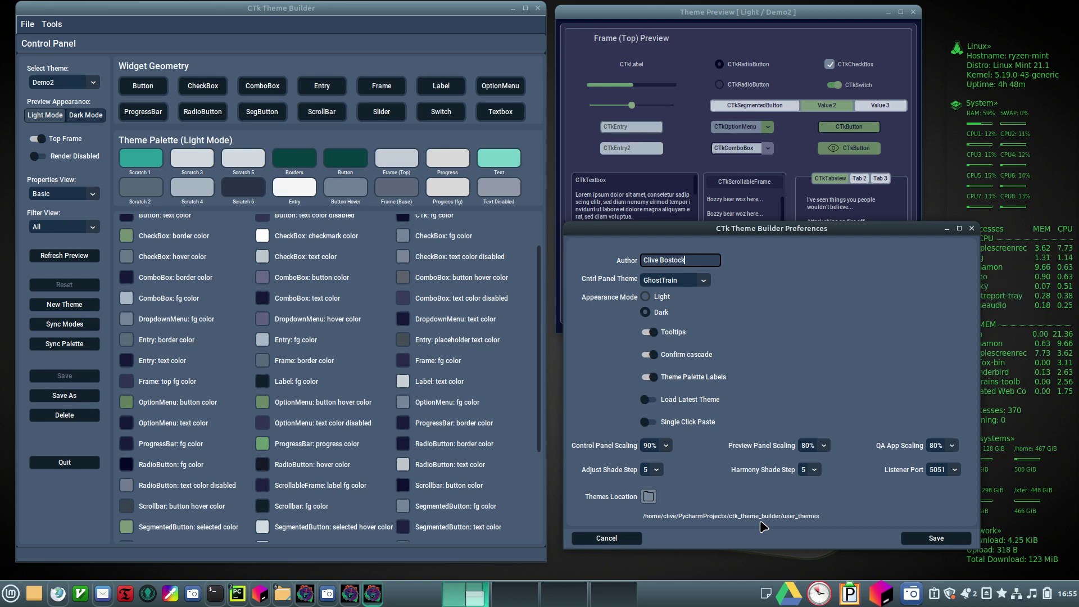
{"action": "left_click", "coordinate": [620, 538]}
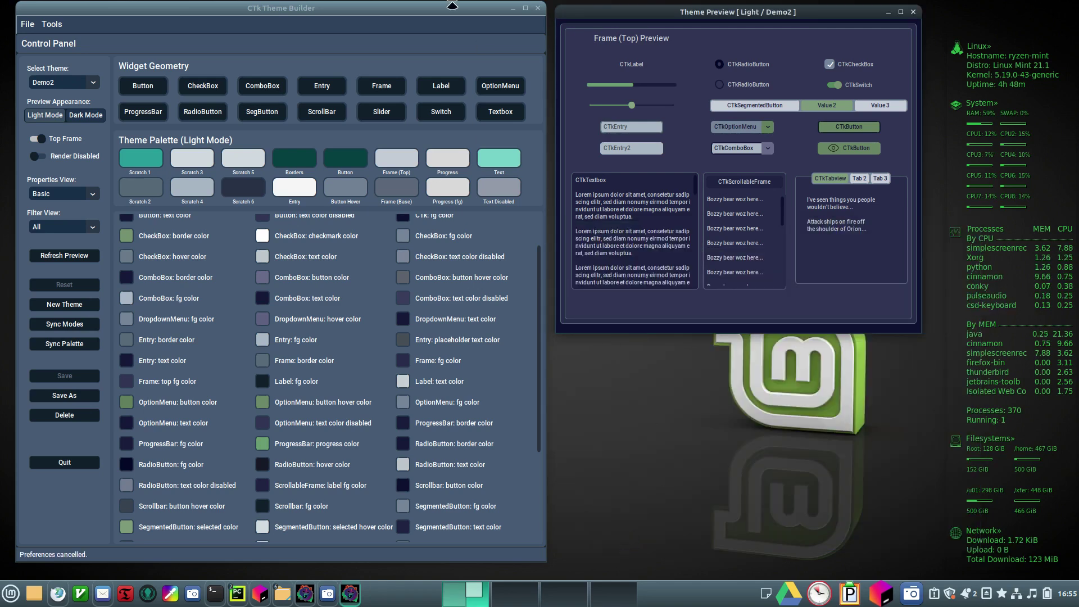
Step: Open the About information to check the application and CustomTkinter versions, and close it
{"action": "left_click", "coordinate": [52, 24]}
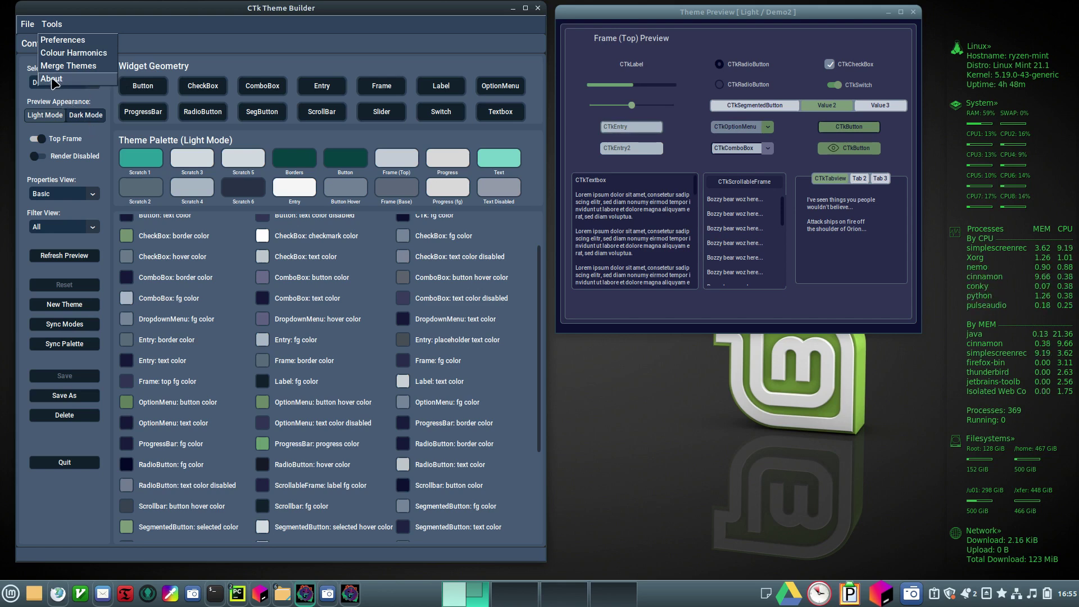
{"action": "left_click", "coordinate": [128, 91]}
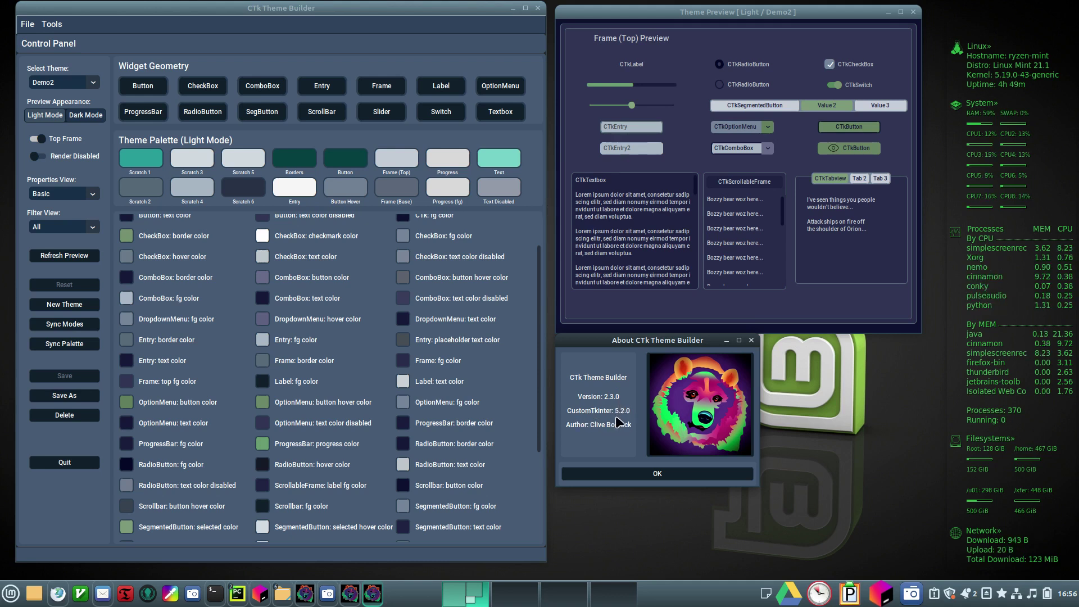
{"action": "left_click", "coordinate": [634, 475]}
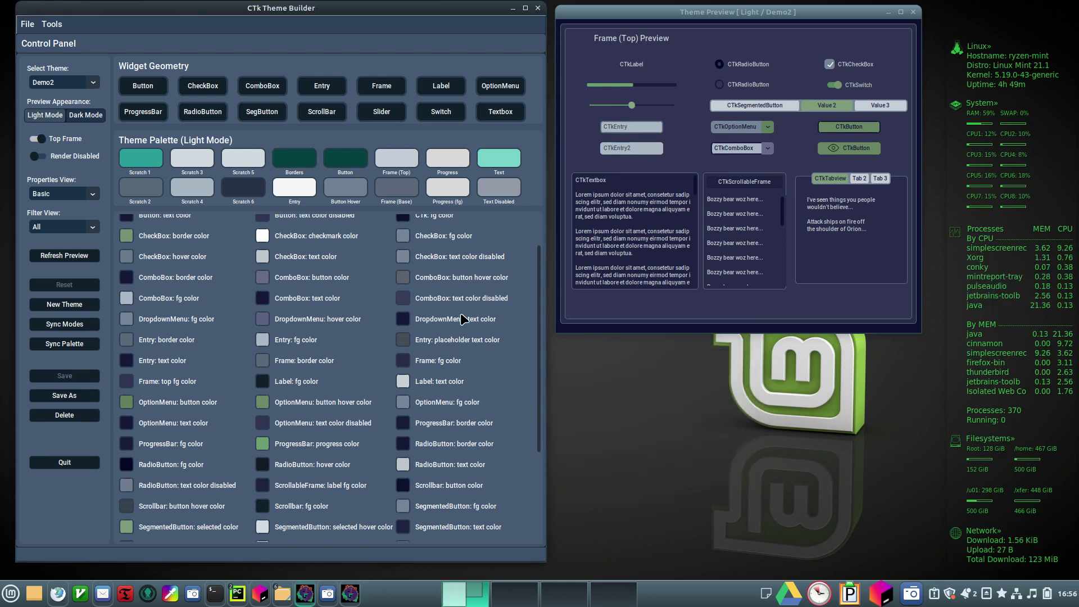
{"action": "left_click", "coordinate": [59, 26]}
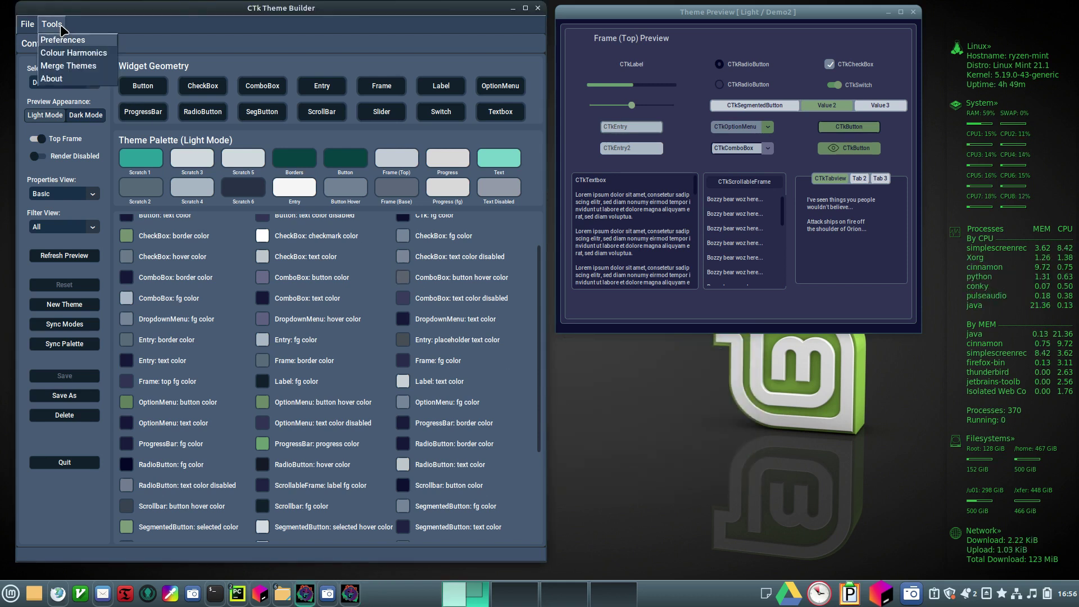
{"action": "left_click", "coordinate": [406, 44]}
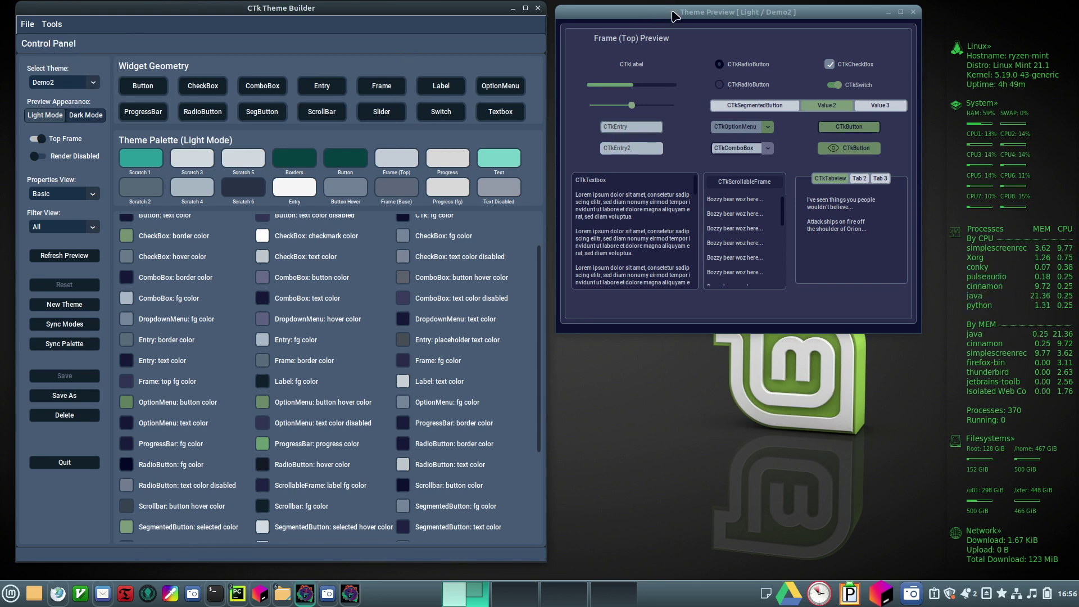
{"action": "left_click_drag", "start_coordinate": [672, 12], "coordinate": [671, 7]}
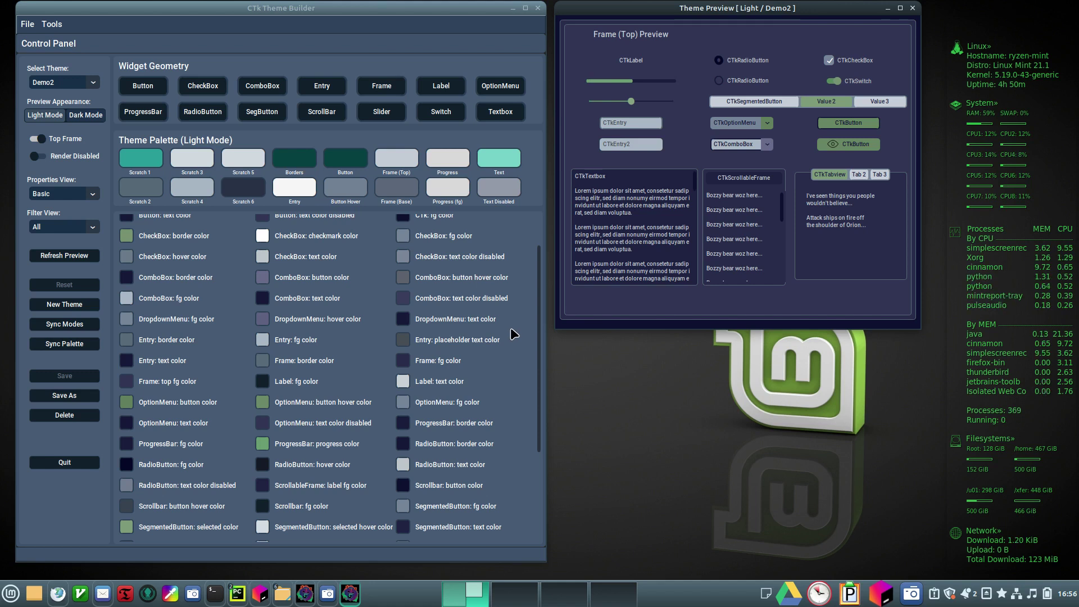
Step: View the colour actions available for the Button palette tile, including Cascade colour, and dismiss them
{"action": "right_click", "coordinate": [337, 160]}
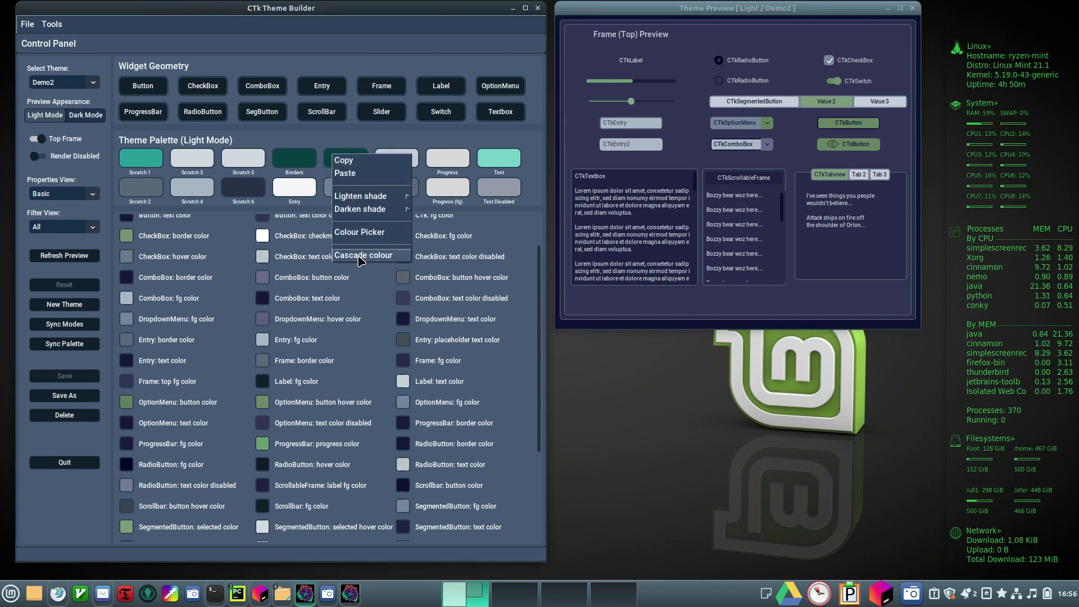
{"action": "left_click", "coordinate": [339, 344]}
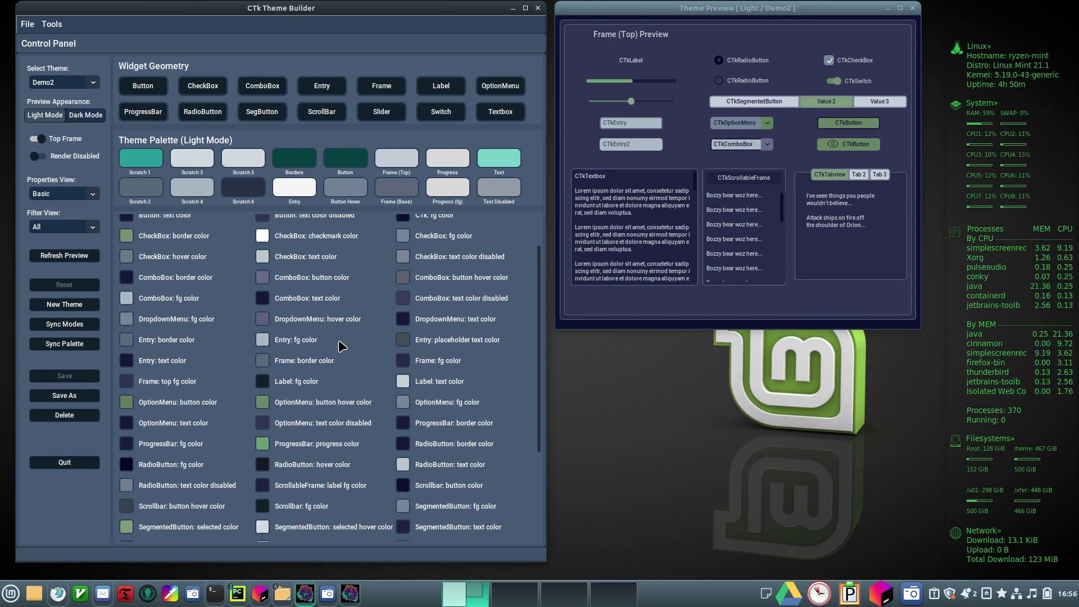